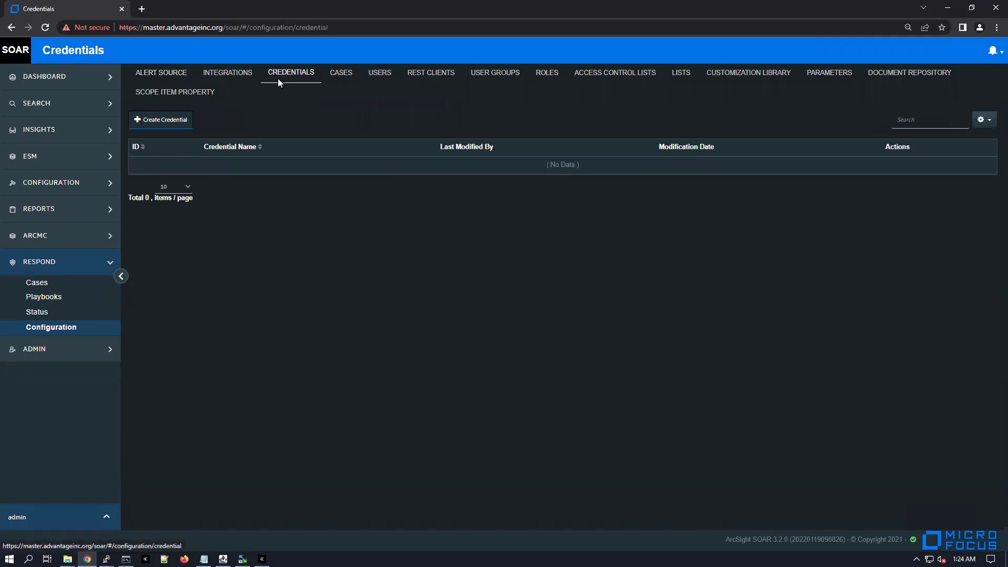
Start a new internal credential named ESM and enter the API user's username
{"action": "left_click", "coordinate": [164, 120]}
{"action": "left_click", "coordinate": [427, 117]}
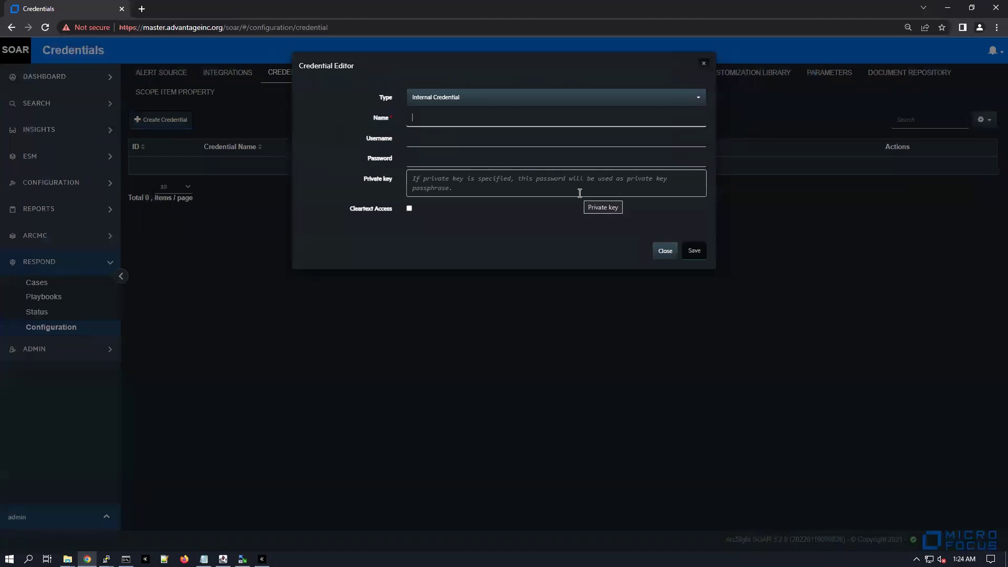
{"action": "type", "text": "apiSOAR"}
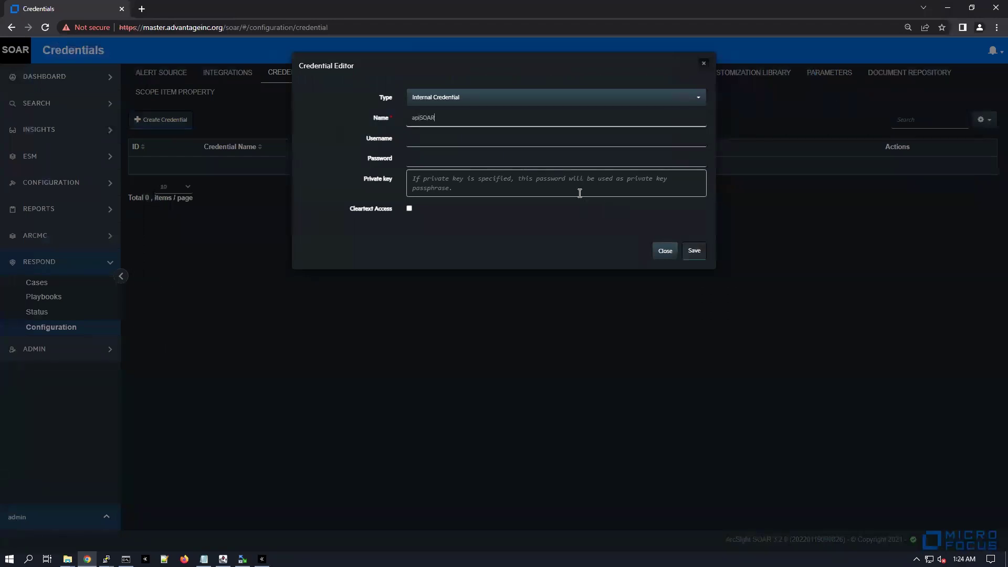
{"action": "key", "text": "Tab"}
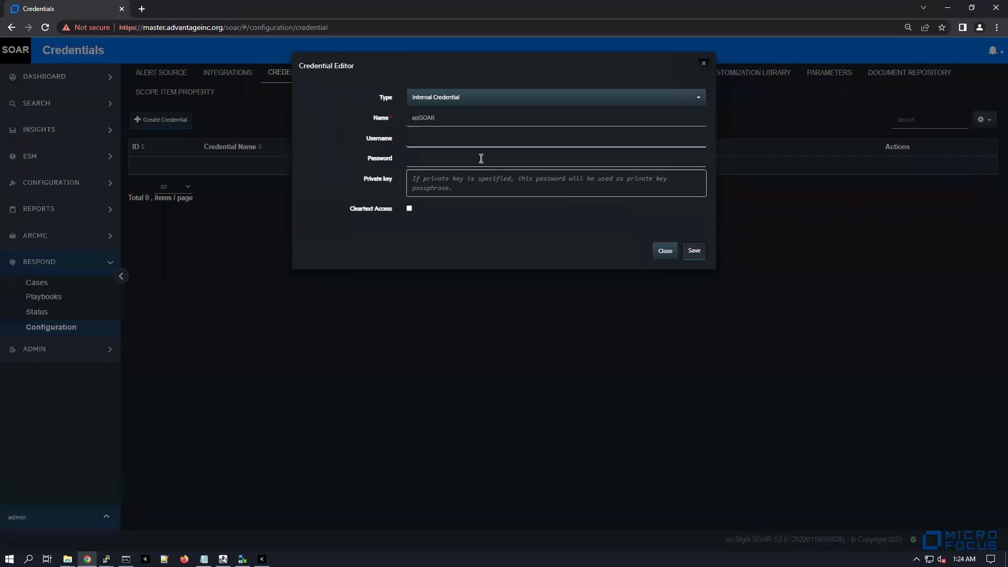
{"action": "double_click", "coordinate": [471, 116]}
{"action": "type", "text": "ESM"}
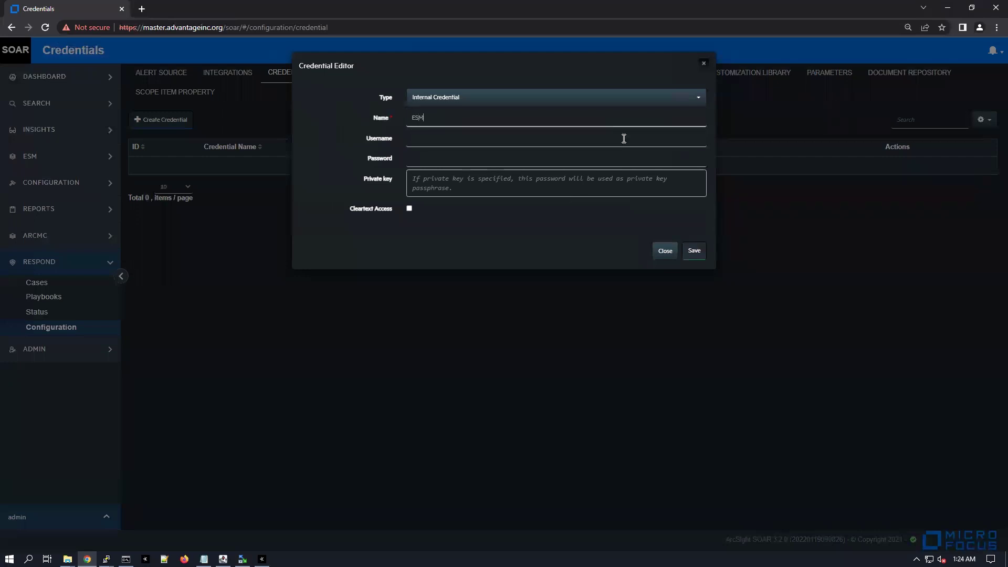
{"action": "key", "text": "Tab"}
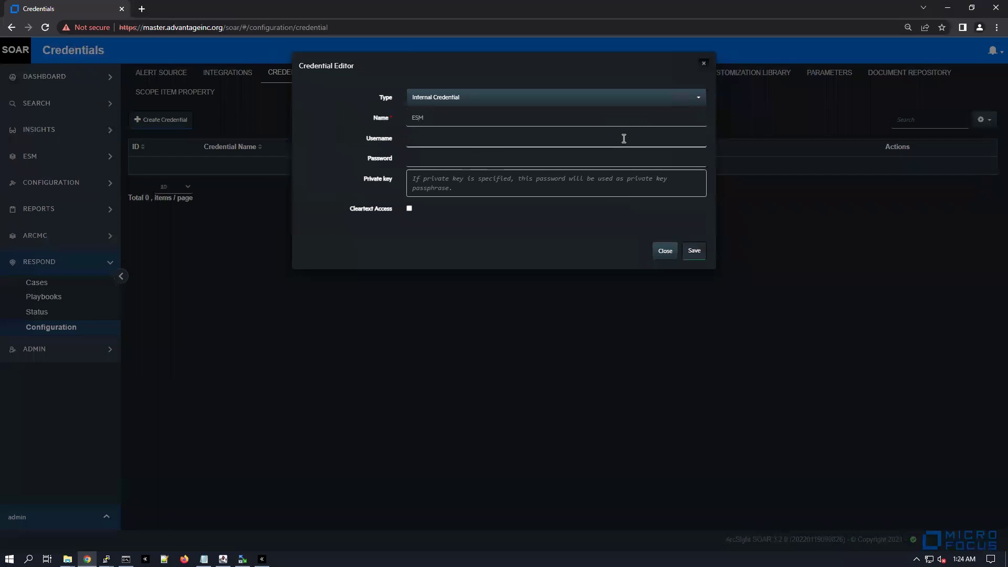
{"action": "type", "text": "apiSOAR"}
{"action": "key", "text": "Tab"}
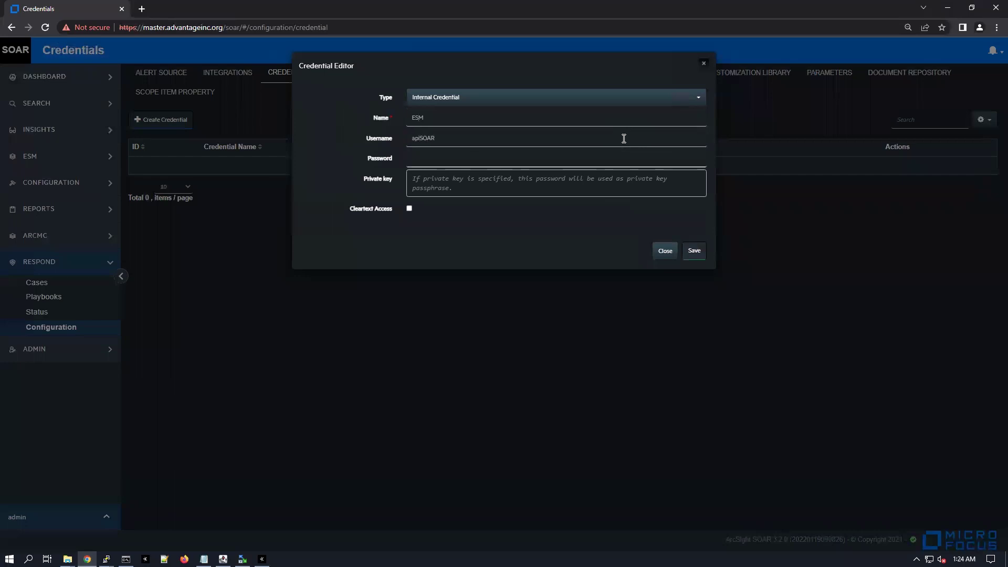
In ArcSight Console, open the API user under SOAR Web User in Users for editing
{"action": "key", "text": "alt+Tab"}
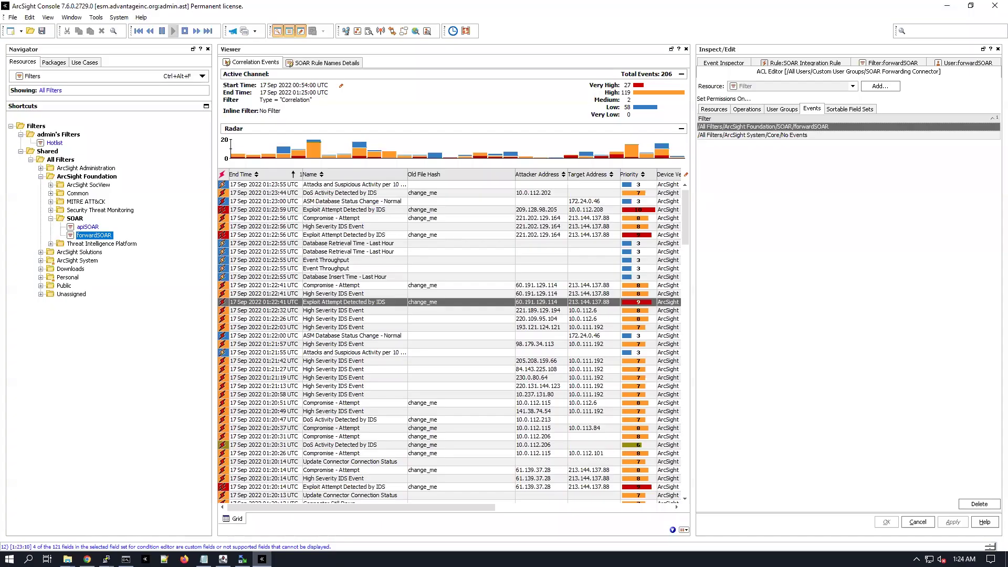
{"action": "left_click", "coordinate": [84, 76]}
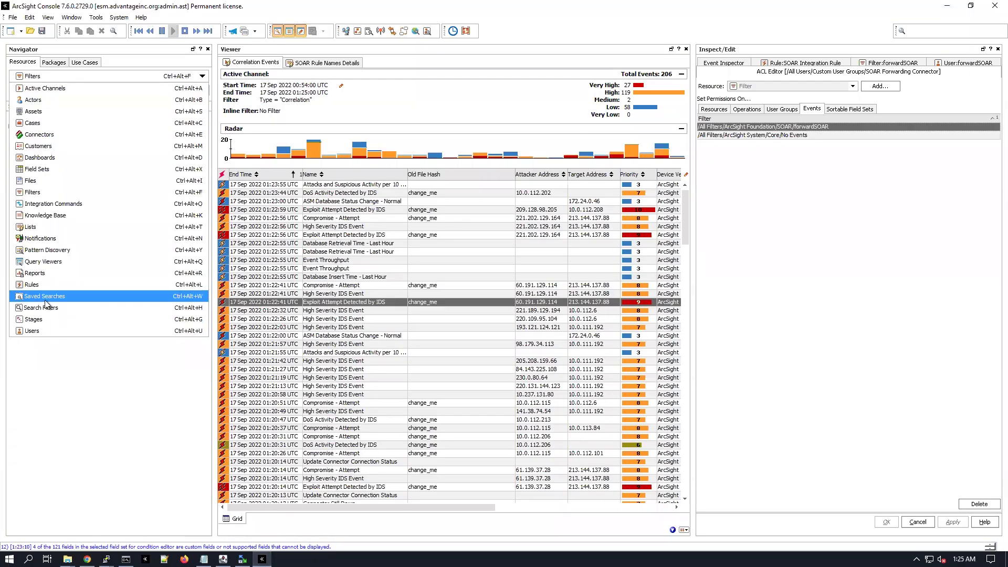
{"action": "left_click", "coordinate": [42, 332]}
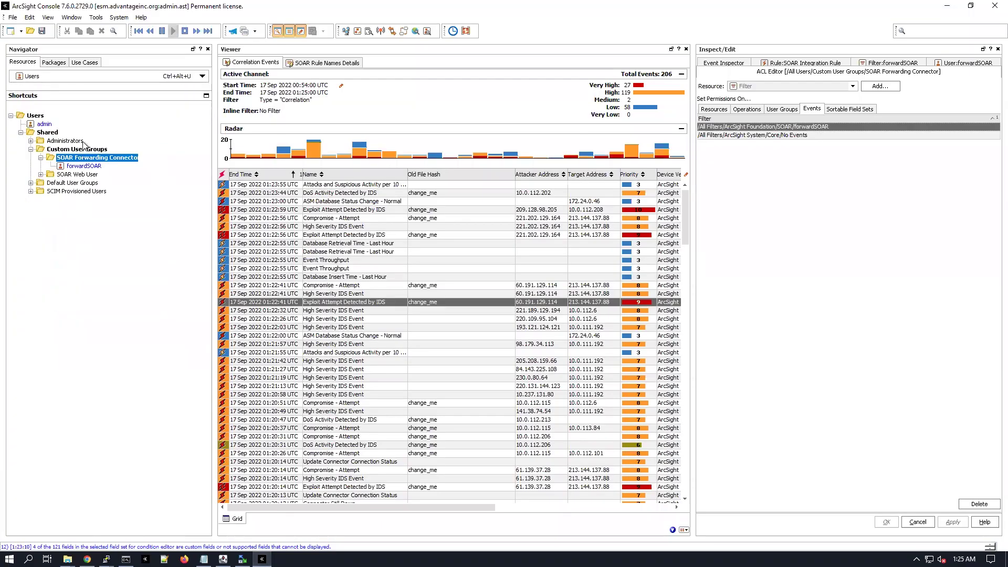
{"action": "left_click", "coordinate": [40, 175]}
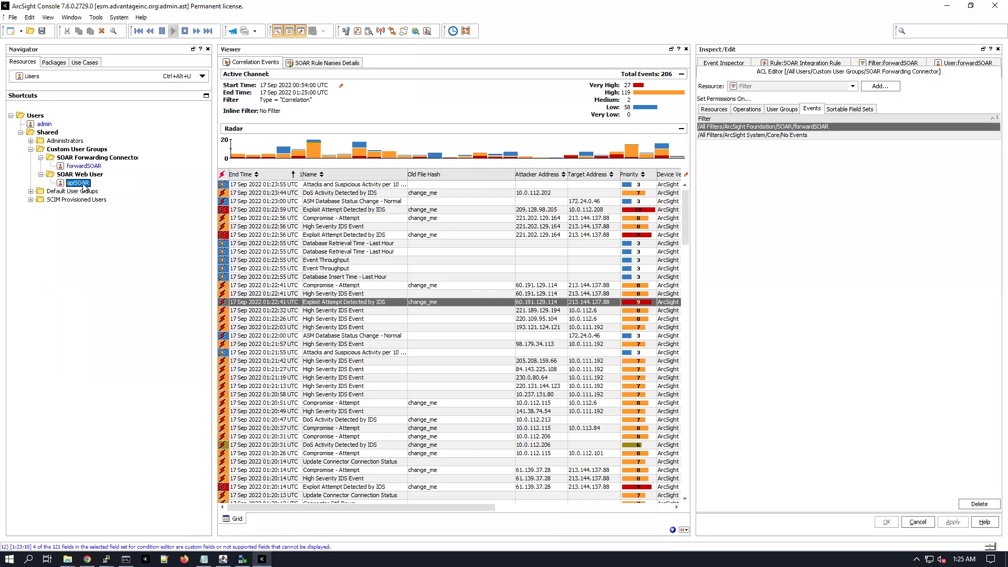
{"action": "right_click", "coordinate": [81, 182]}
{"action": "left_click", "coordinate": [112, 202]}
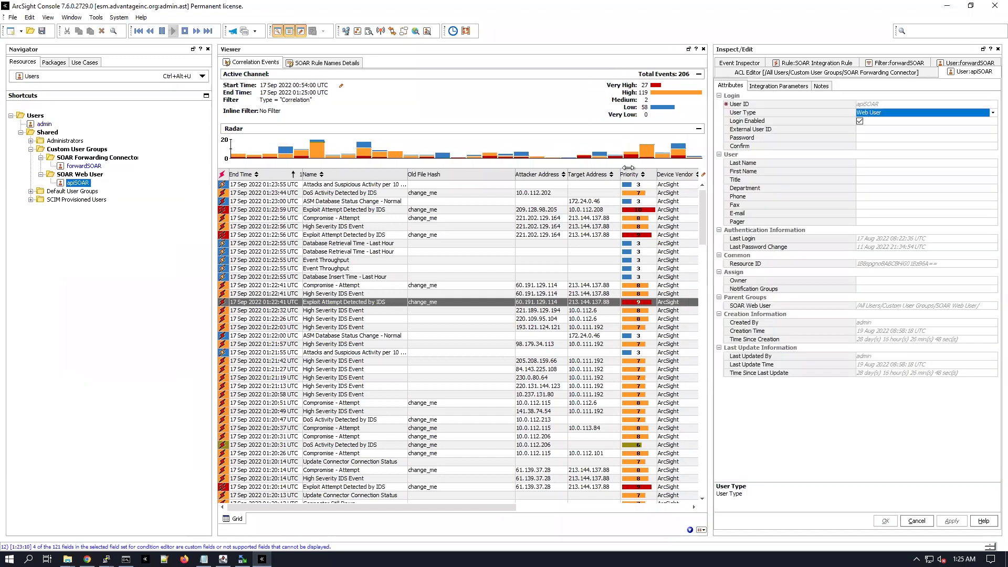
Enter and confirm a new password, then dismiss the reused-password error
{"action": "left_click", "coordinate": [874, 140]}
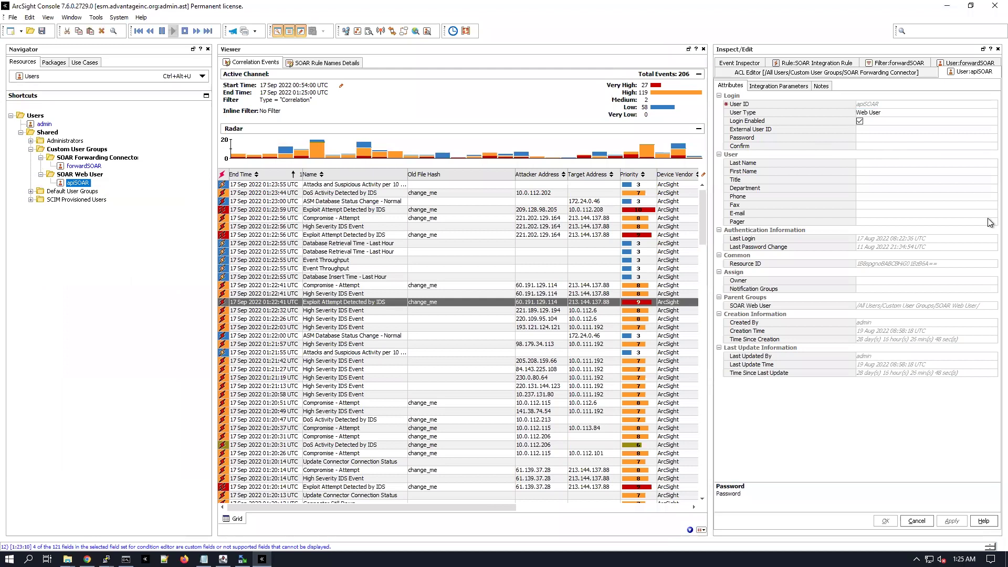
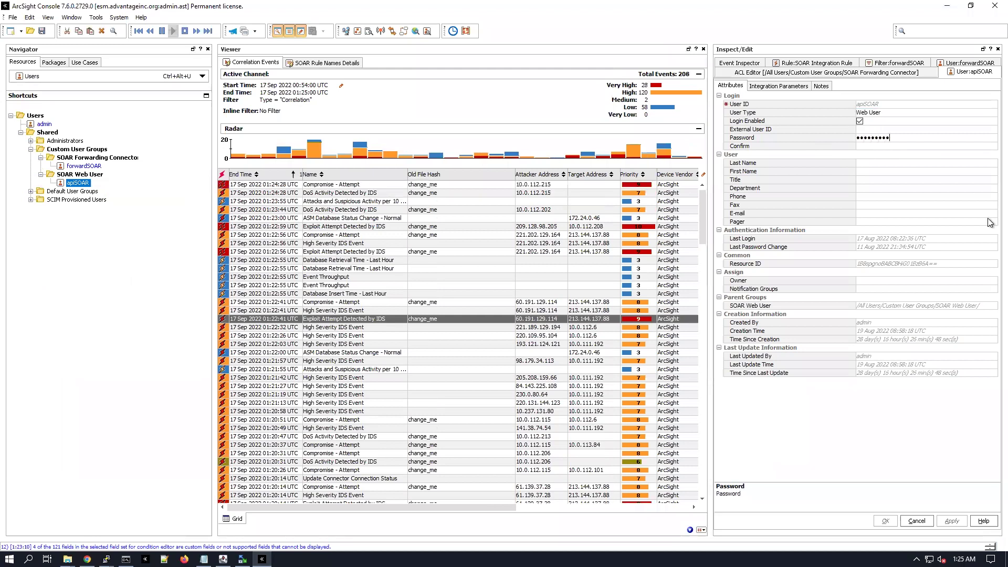
{"action": "key", "text": "Tab"}
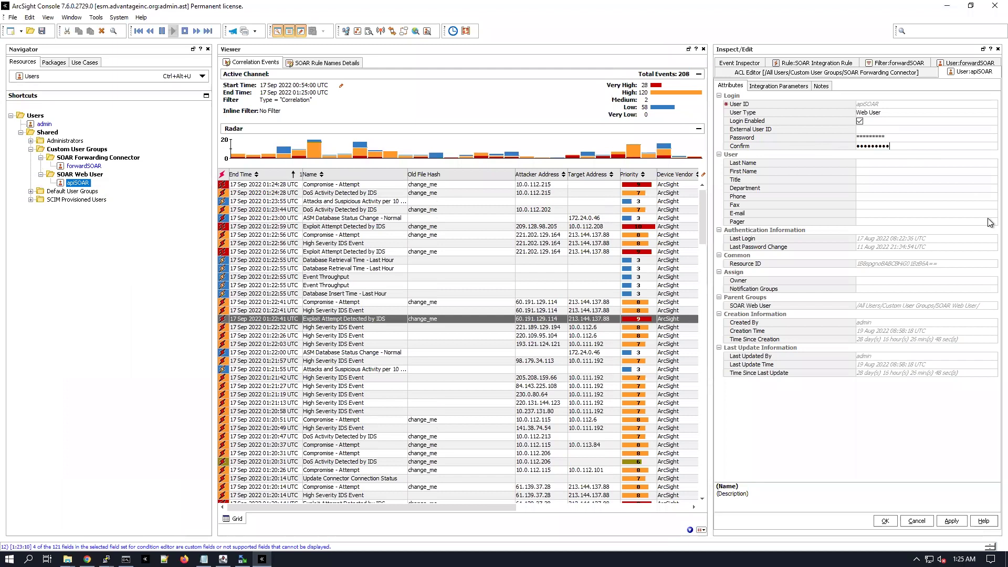
{"action": "key", "text": "Return"}
{"action": "left_click", "coordinate": [890, 521]}
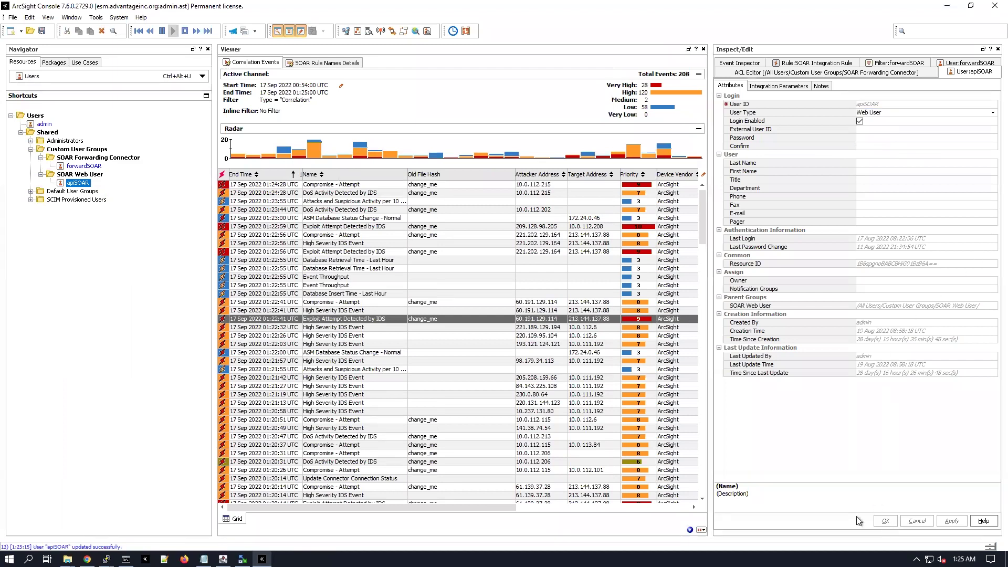
{"action": "left_click", "coordinate": [503, 301]}
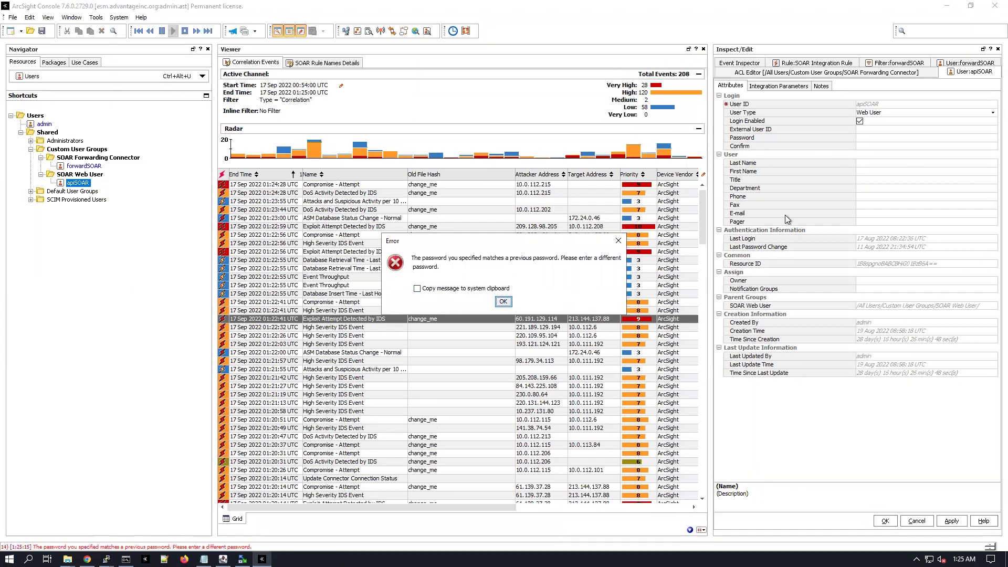
Enter and confirm a different password and save the API user
{"action": "left_click", "coordinate": [887, 137]}
{"action": "type", "text": "*********"}
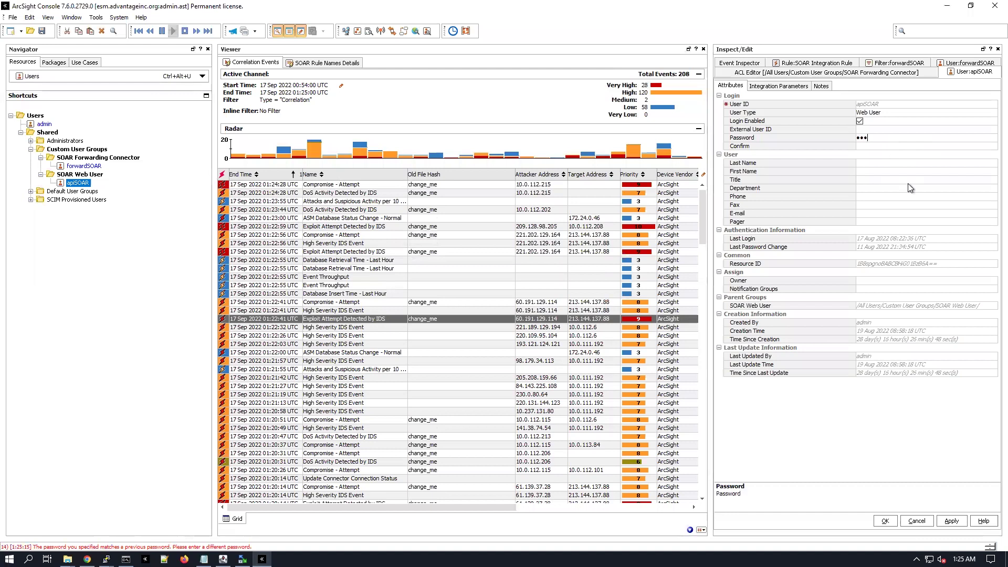
{"action": "key", "text": "Tab"}
{"action": "type", "text": "********"}
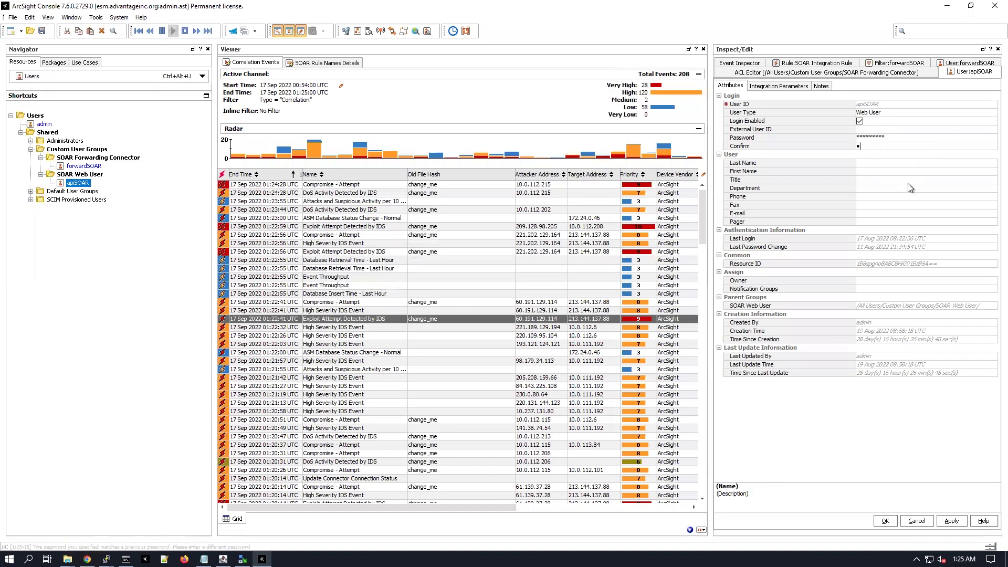
{"action": "type", "text": "*"}
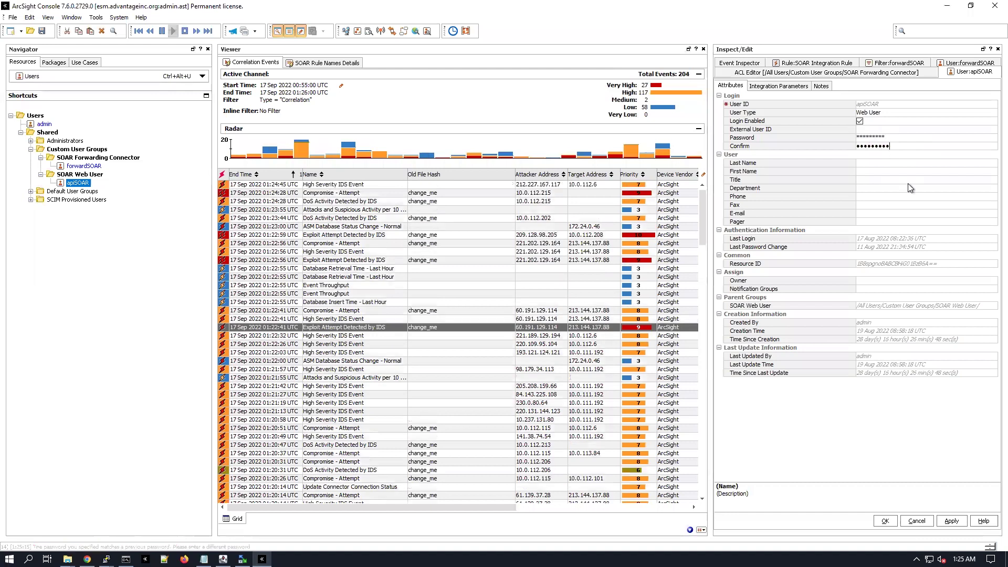
{"action": "key", "text": "Tab"}
{"action": "left_click", "coordinate": [883, 520]}
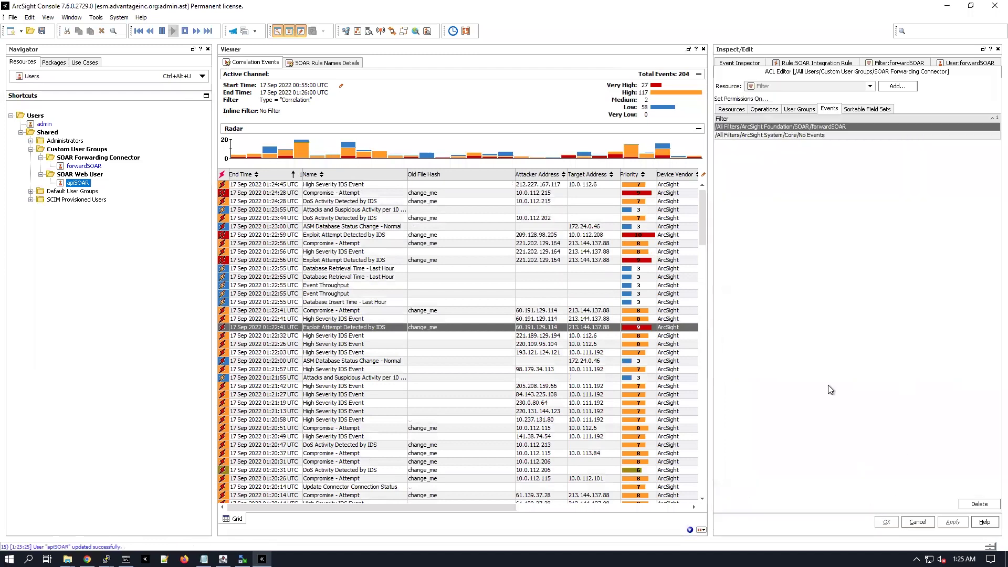
Enter the API user's password in the ESM credential and save it
{"action": "left_click", "coordinate": [946, 10]}
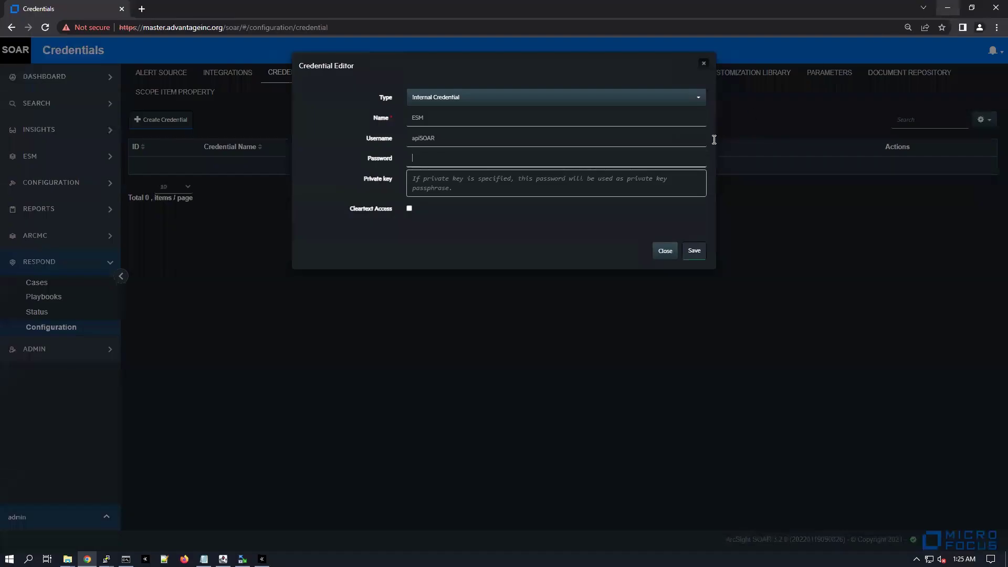
{"action": "type", "text": "*********"}
{"action": "key", "text": "Tab"}
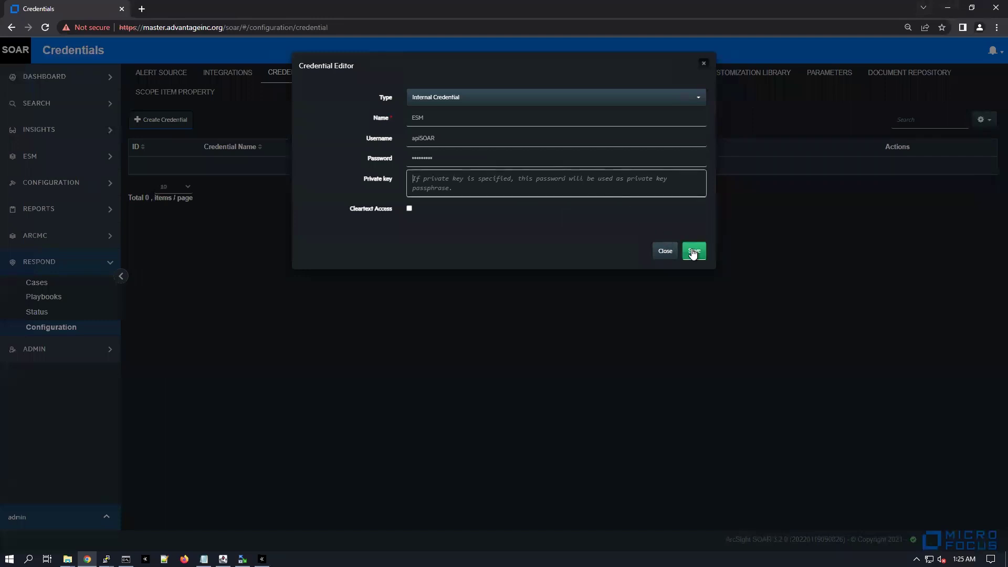
{"action": "left_click", "coordinate": [692, 252]}
{"action": "left_click_drag", "start_coordinate": [248, 168], "coordinate": [208, 166]}
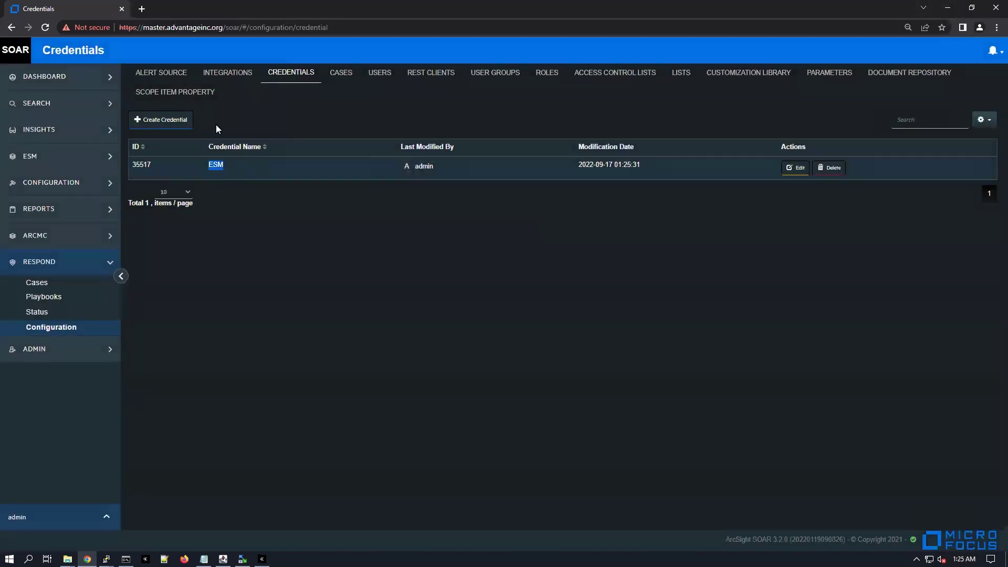
{"action": "left_click", "coordinate": [218, 169]}
Create a new alert source, name it 'ArcSight ESM', and open its Type list
{"action": "left_click", "coordinate": [173, 74]}
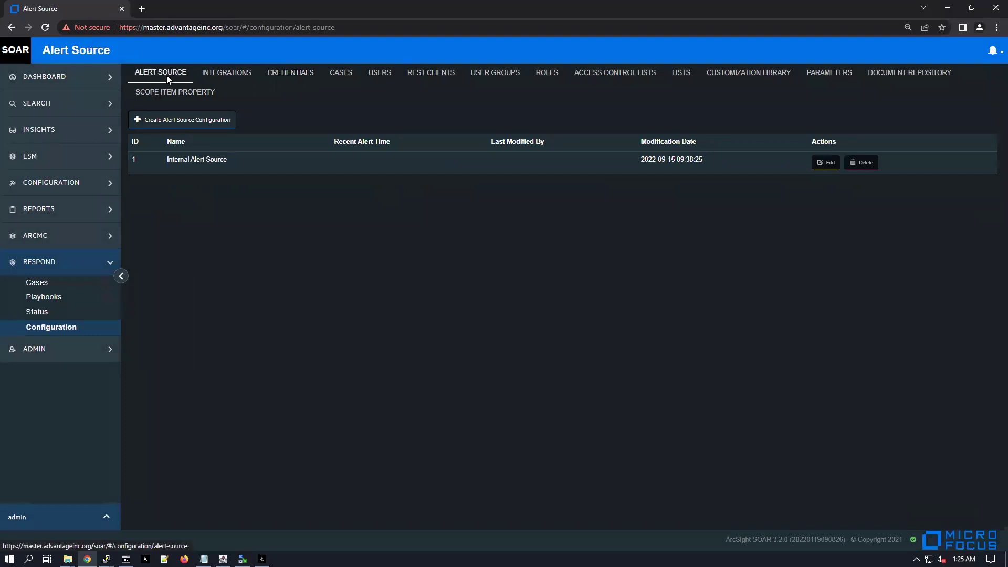
{"action": "left_click", "coordinate": [194, 120]}
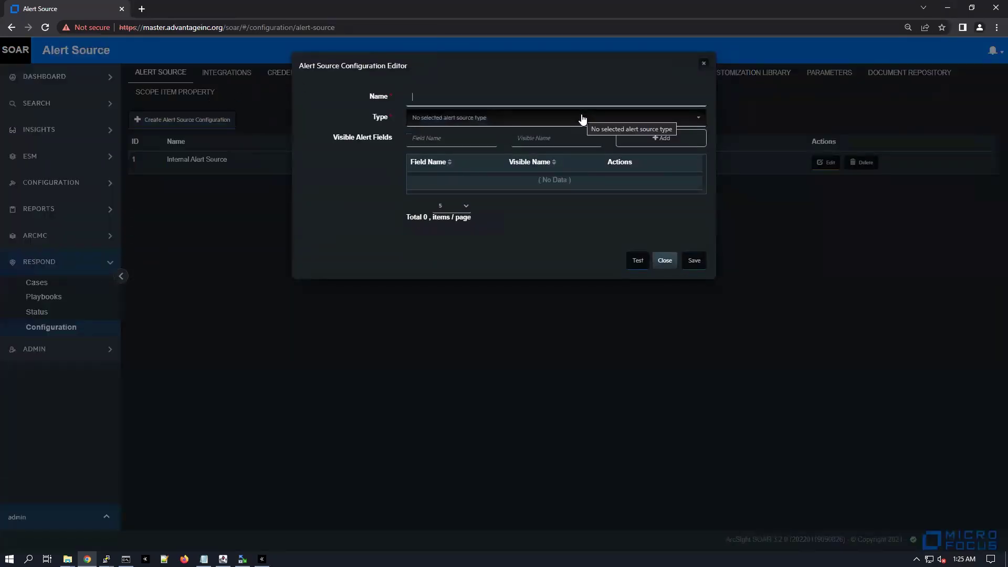
{"action": "type", "text": "ESM"}
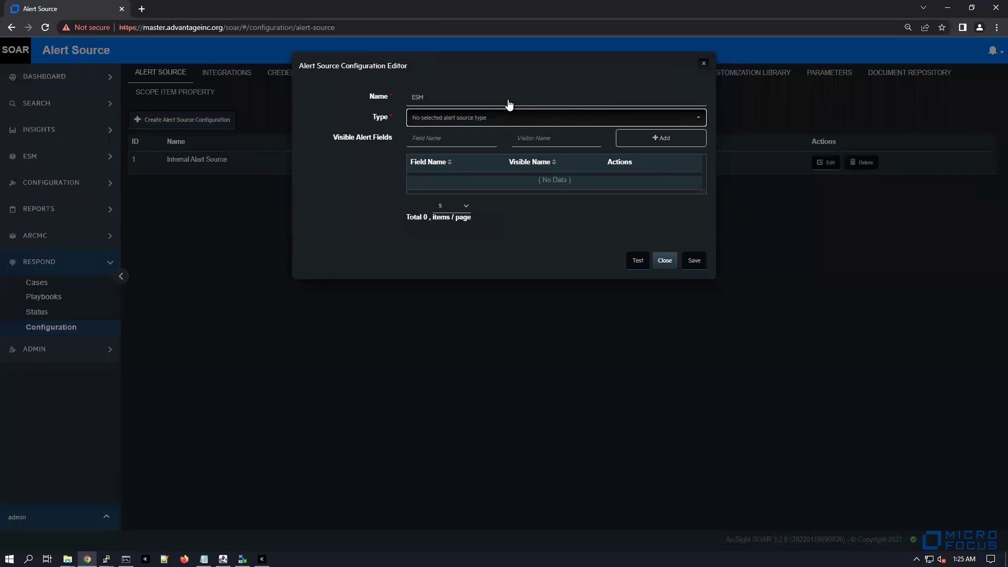
{"action": "key", "text": "ctrl+a"}
{"action": "type", "text": "Ar"}
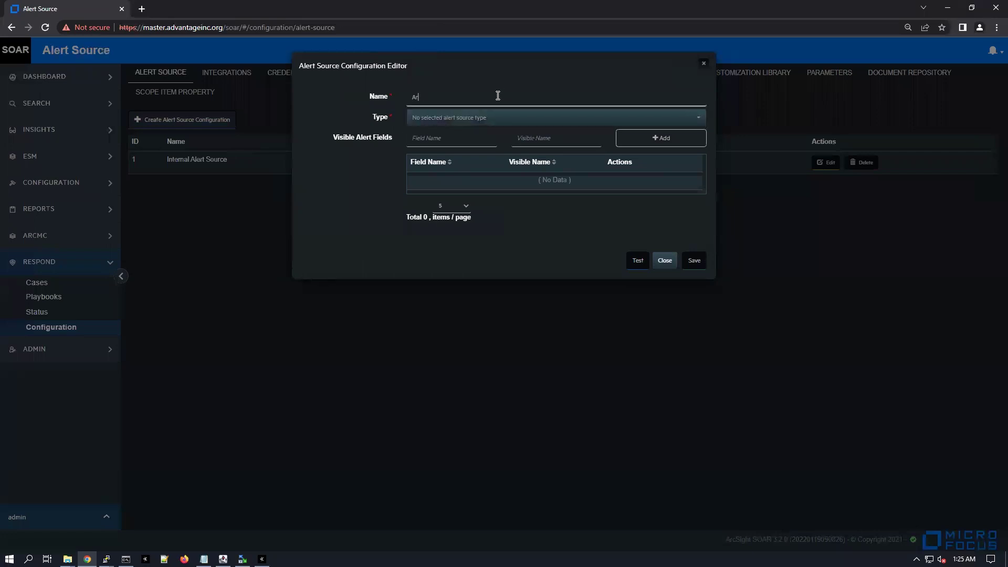
{"action": "type", "text": "cSight ESM"}
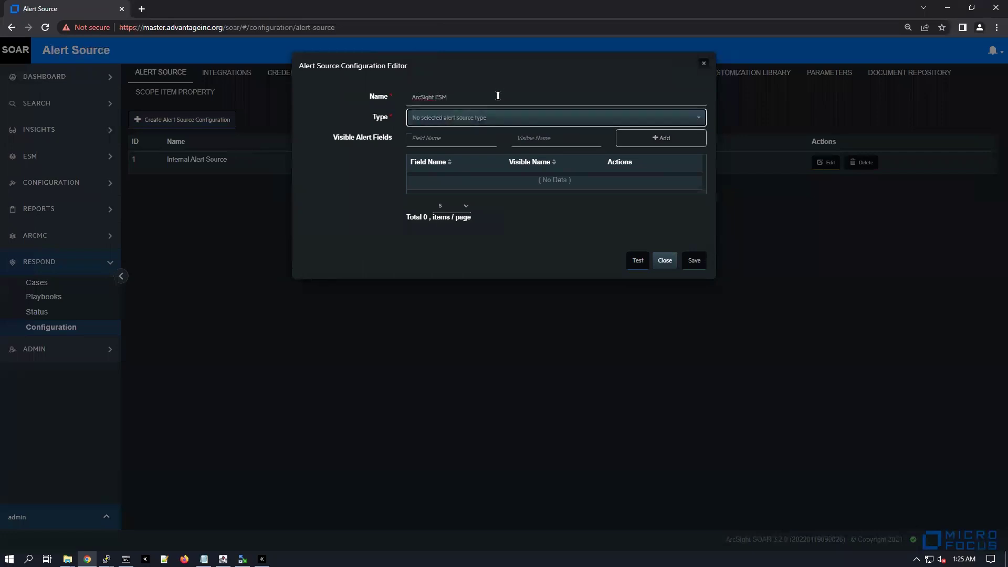
{"action": "left_click", "coordinate": [446, 118]}
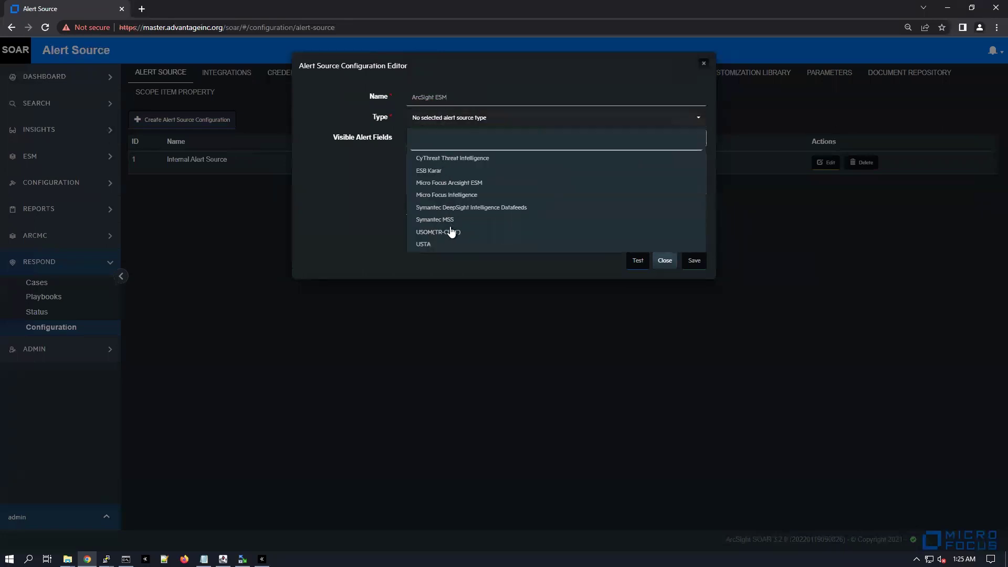
{"action": "left_click", "coordinate": [460, 184]}
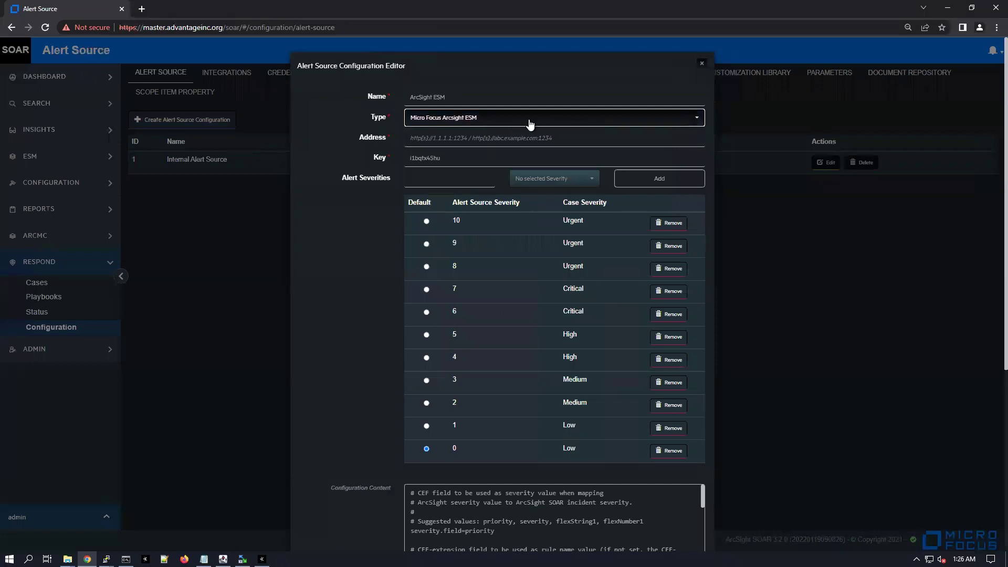
{"action": "left_click", "coordinate": [438, 132]}
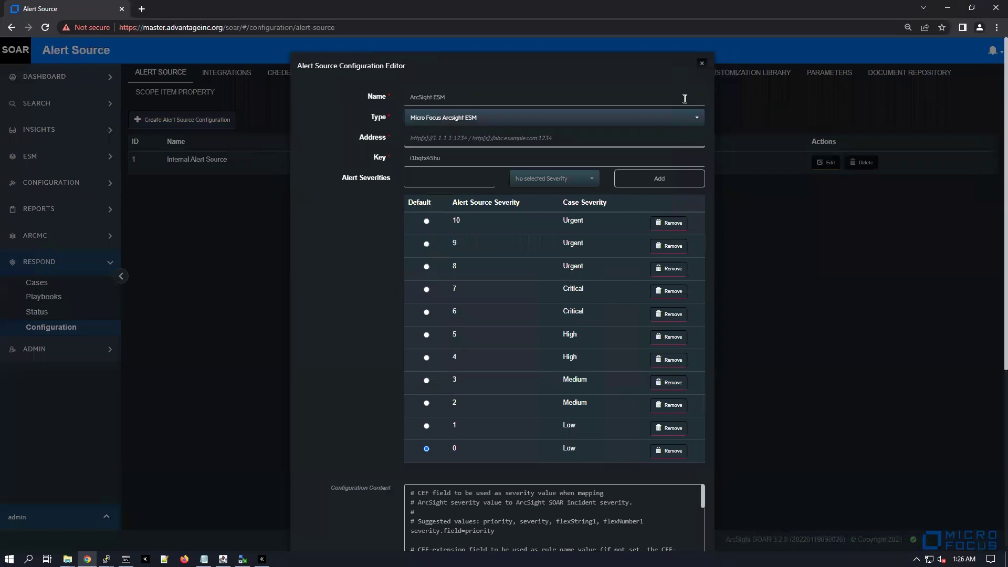
{"action": "type", "text": "https://"}
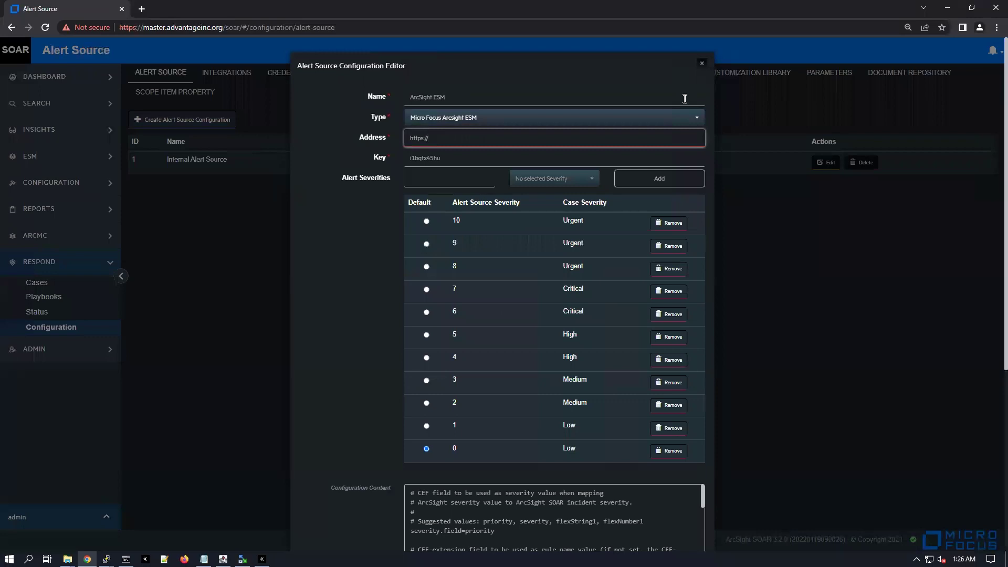
{"action": "type", "text": "esm.advantageinc"}
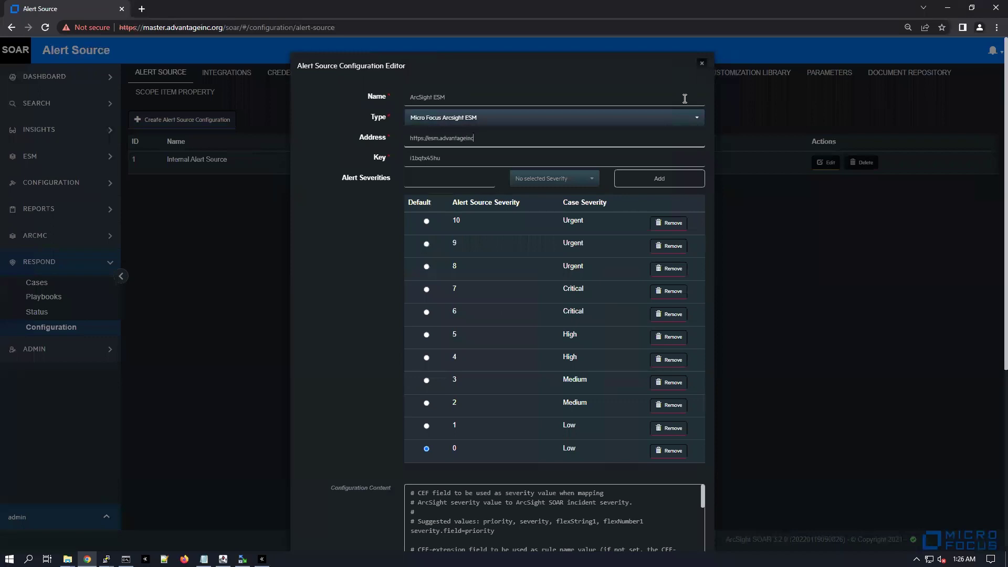
{"action": "type", "text": ".org:8443"}
{"action": "key", "text": "Tab"}
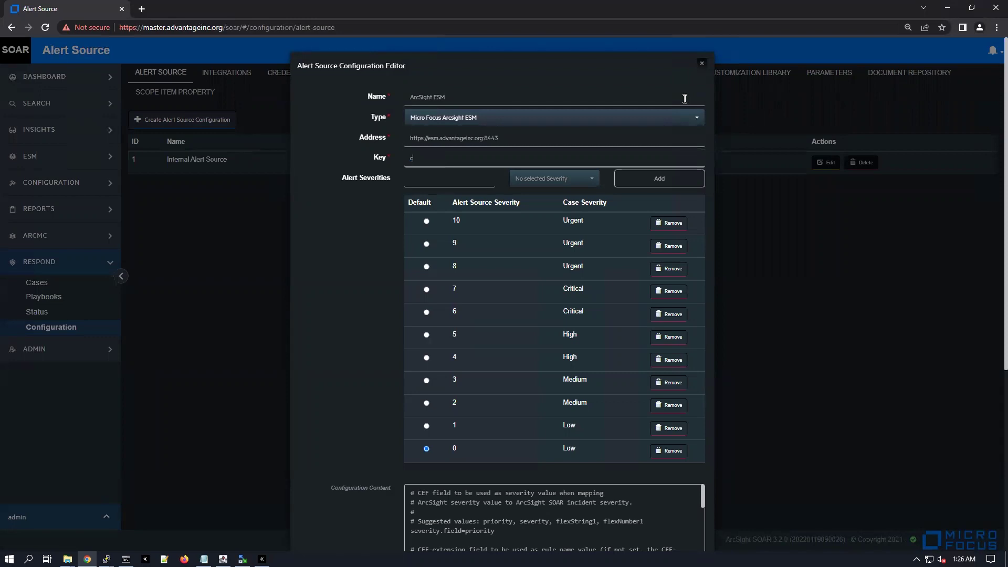
{"action": "triple_click", "coordinate": [517, 206]}
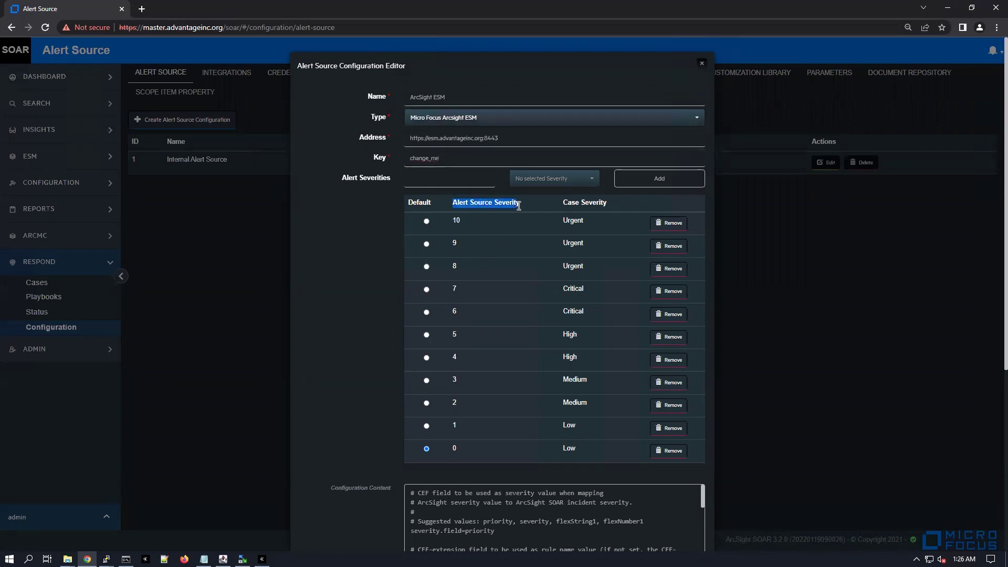
{"action": "left_click", "coordinate": [319, 242]}
Select the ESM credential and trust invalid SSL certificates
{"action": "scroll", "coordinate": [550, 292], "scroll_direction": "down", "scroll_amount": 4}
{"action": "scroll", "coordinate": [354, 247], "scroll_direction": "down", "scroll_amount": 2}
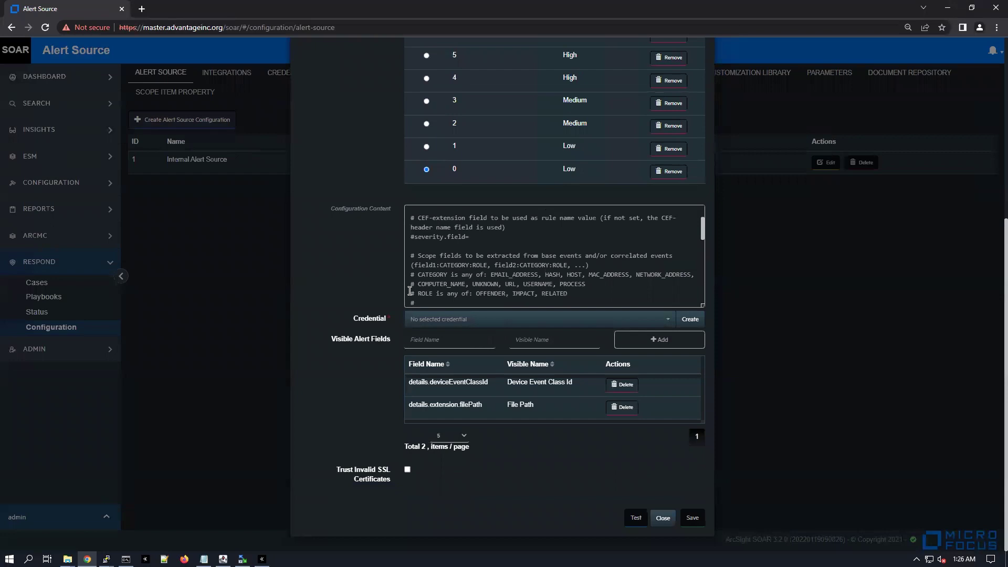
{"action": "scroll", "coordinate": [409, 290], "scroll_direction": "down", "scroll_amount": 3}
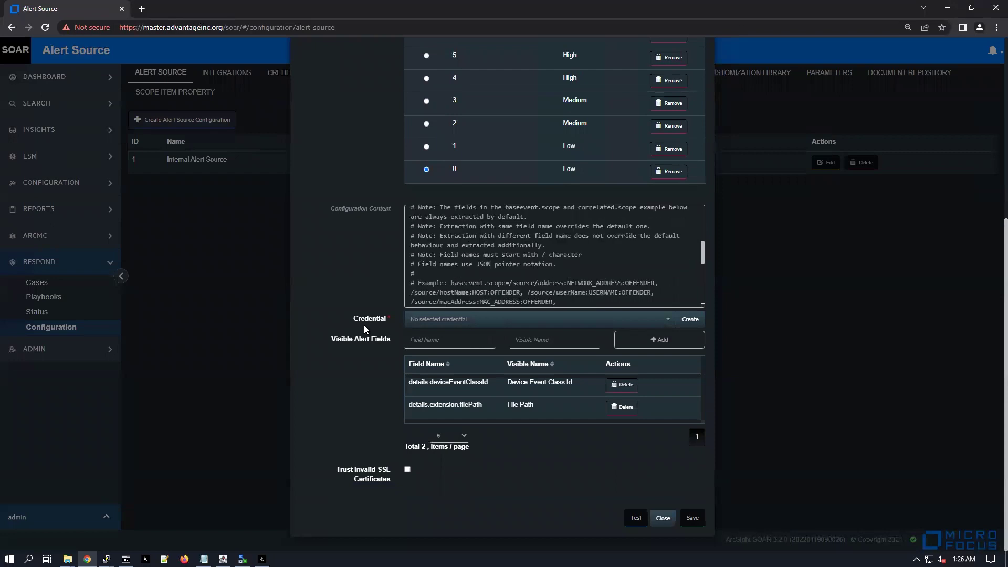
{"action": "left_click", "coordinate": [436, 319]}
{"action": "left_click", "coordinate": [421, 370]}
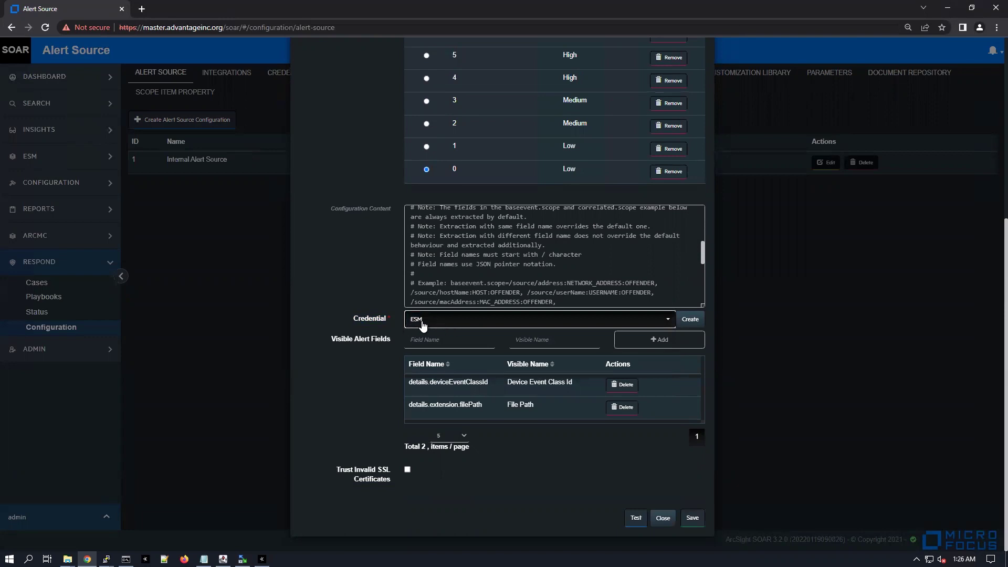
{"action": "left_click_drag", "start_coordinate": [337, 469], "coordinate": [383, 492]}
{"action": "left_click", "coordinate": [383, 492]}
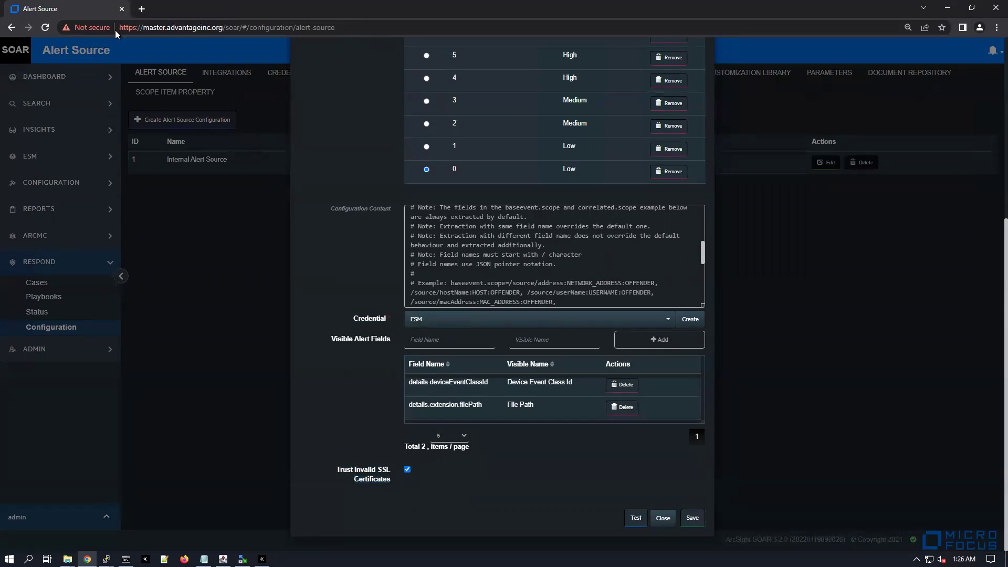
{"action": "left_click", "coordinate": [636, 518]}
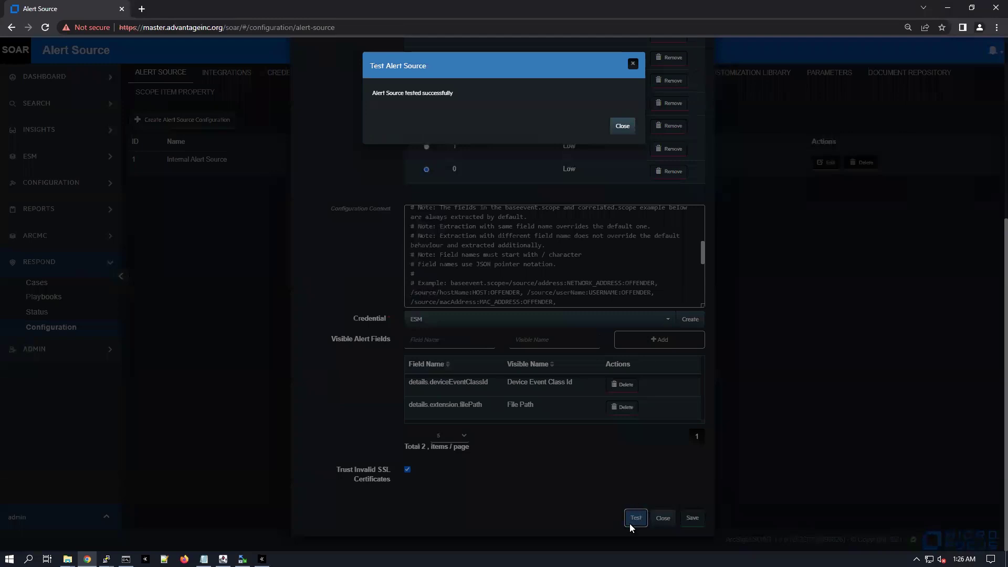
{"action": "left_click_drag", "start_coordinate": [376, 93], "coordinate": [456, 97]}
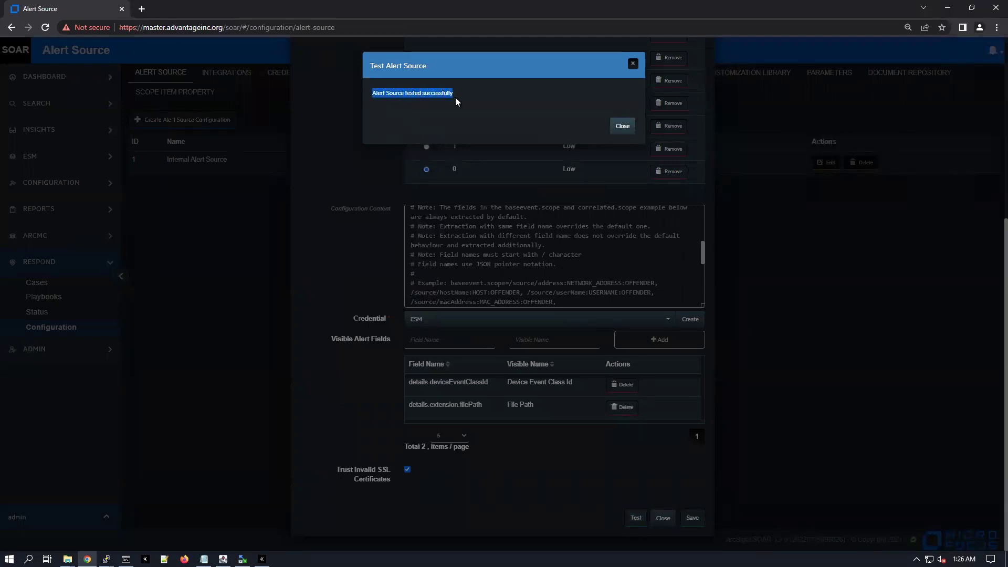
{"action": "left_click", "coordinate": [623, 125]}
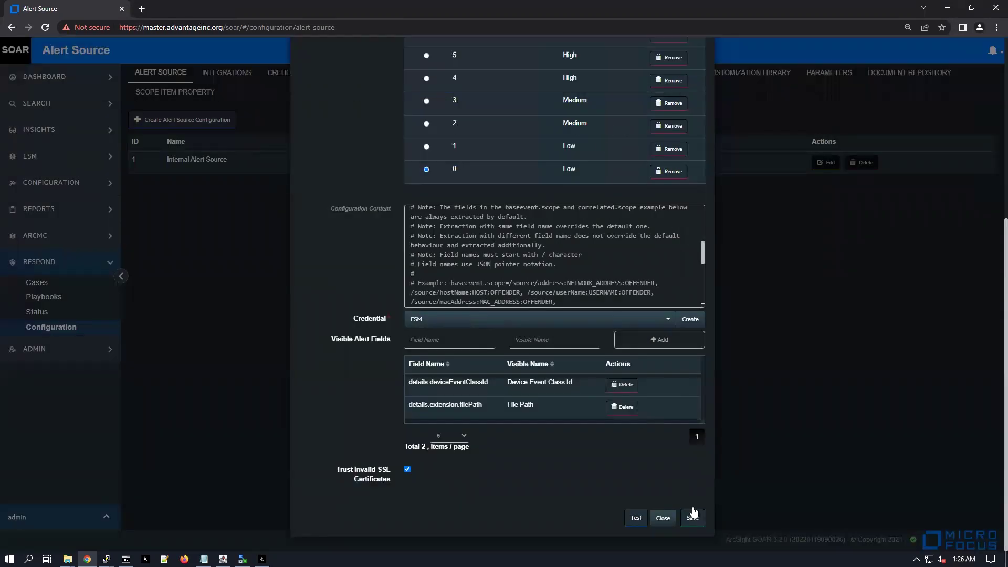
Save the ArcSight ESM alert source and confirm its new entry in the list
{"action": "left_click", "coordinate": [691, 518]}
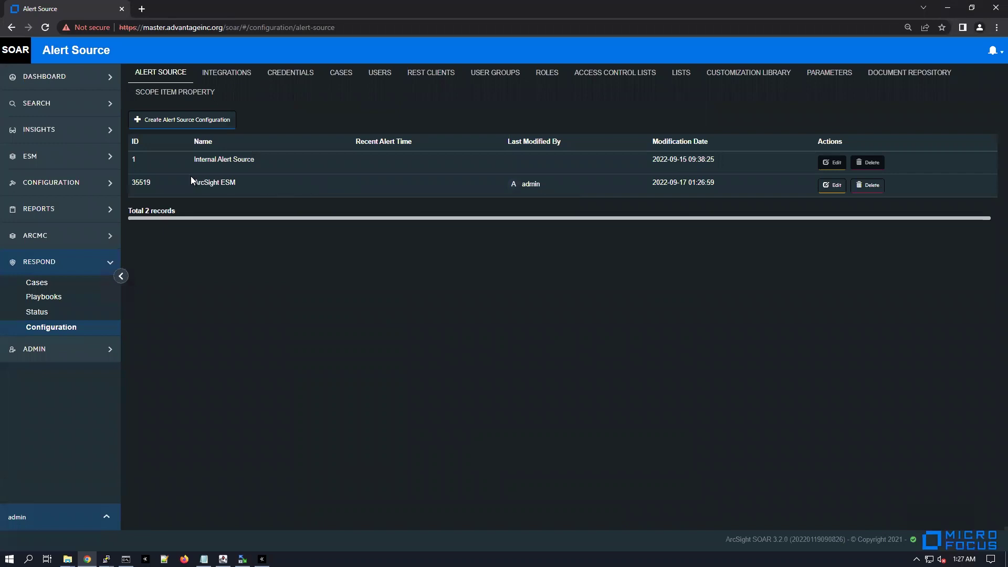
{"action": "left_click_drag", "start_coordinate": [194, 184], "coordinate": [249, 190]}
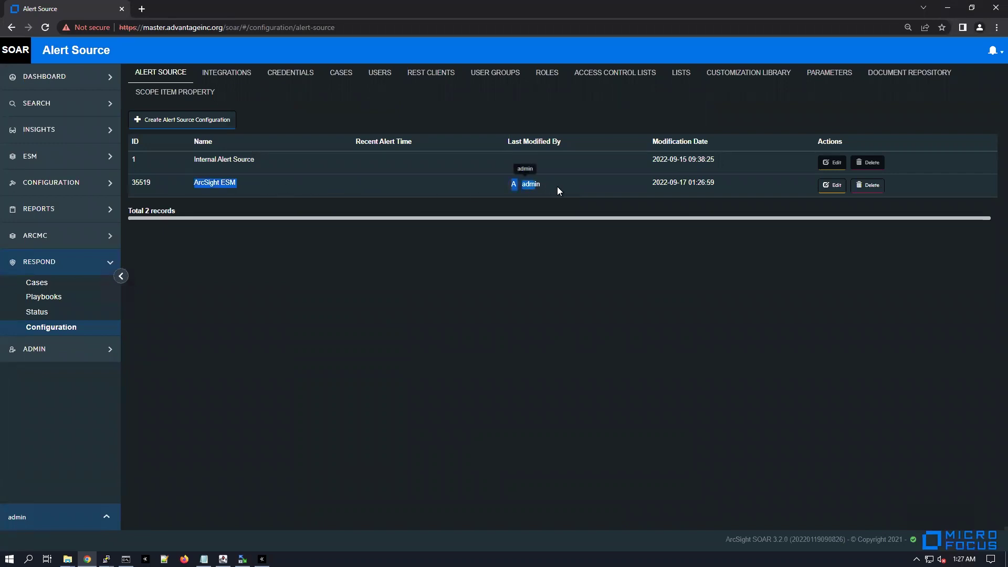
{"action": "left_click_drag", "start_coordinate": [556, 187], "coordinate": [720, 185]}
{"action": "left_click", "coordinate": [436, 223]}
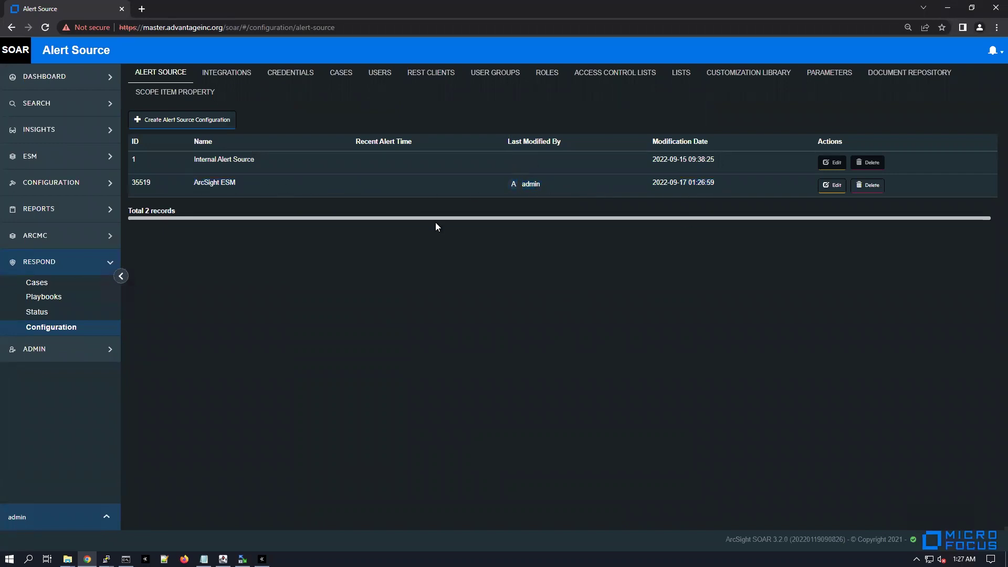
{"action": "left_click", "coordinate": [223, 73]}
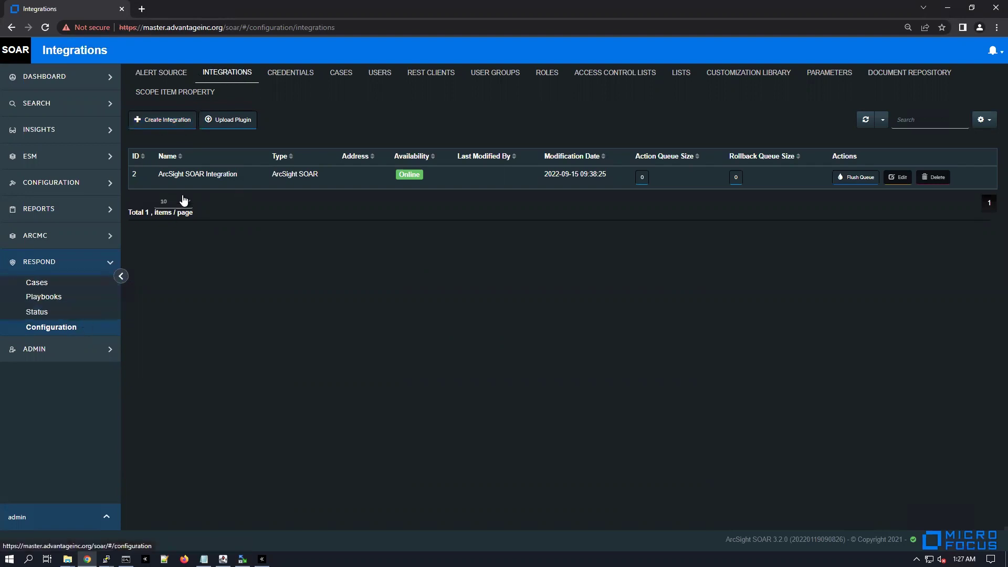
Create a new integration named 'ArcSight ESM' and browse the Type list for Micro Focus ArcSight ESM
{"action": "left_click", "coordinate": [166, 121]}
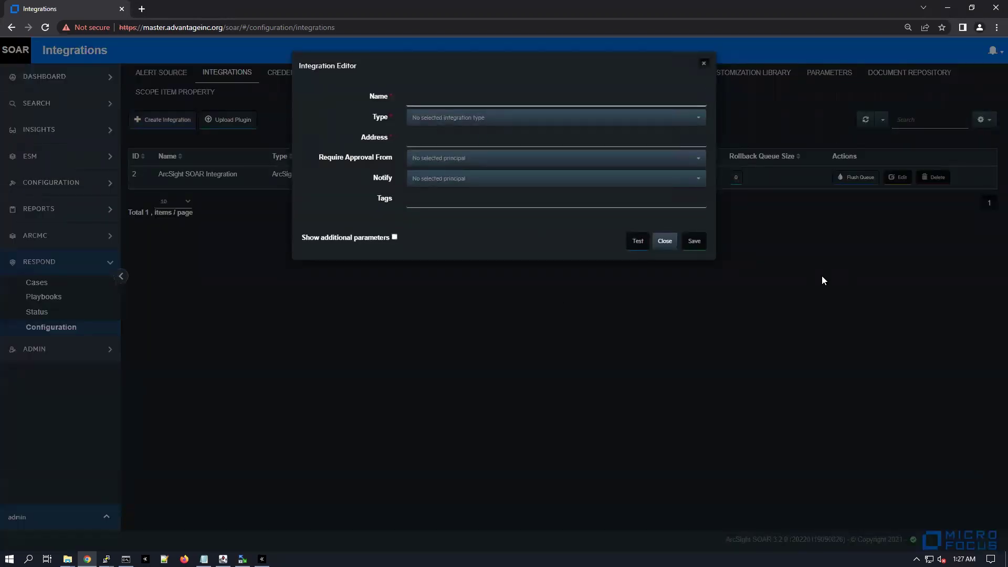
{"action": "type", "text": "ArcSight ESM"}
{"action": "key", "text": "Tab"}
{"action": "left_click", "coordinate": [473, 120]}
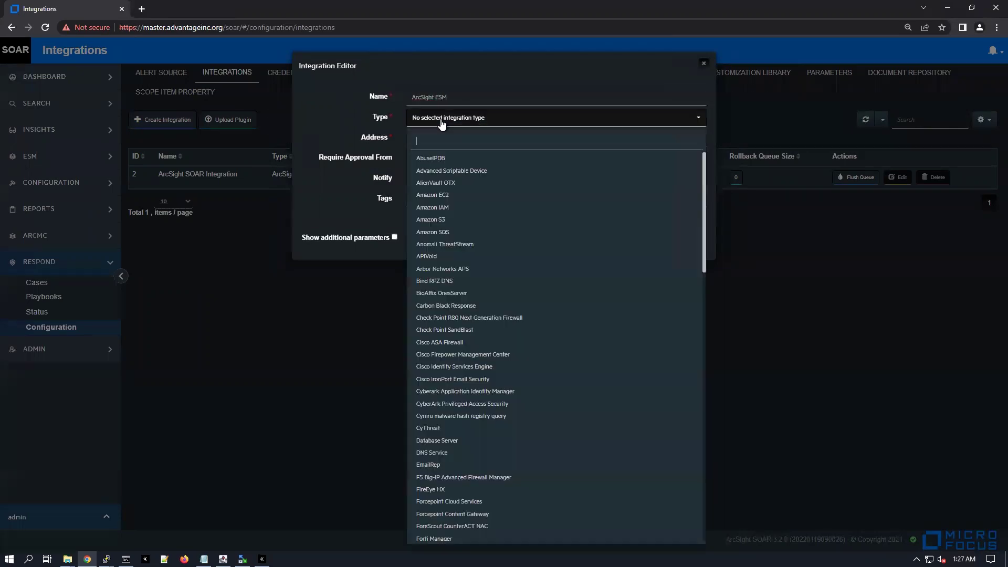
{"action": "scroll", "coordinate": [478, 252], "scroll_direction": "down", "scroll_amount": 4}
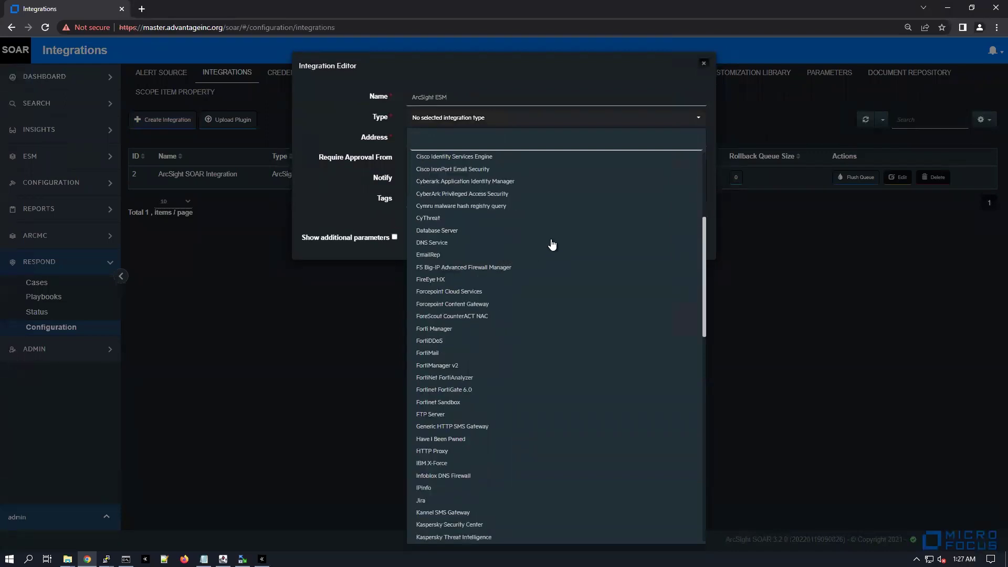
{"action": "scroll", "coordinate": [488, 346], "scroll_direction": "down", "scroll_amount": 4}
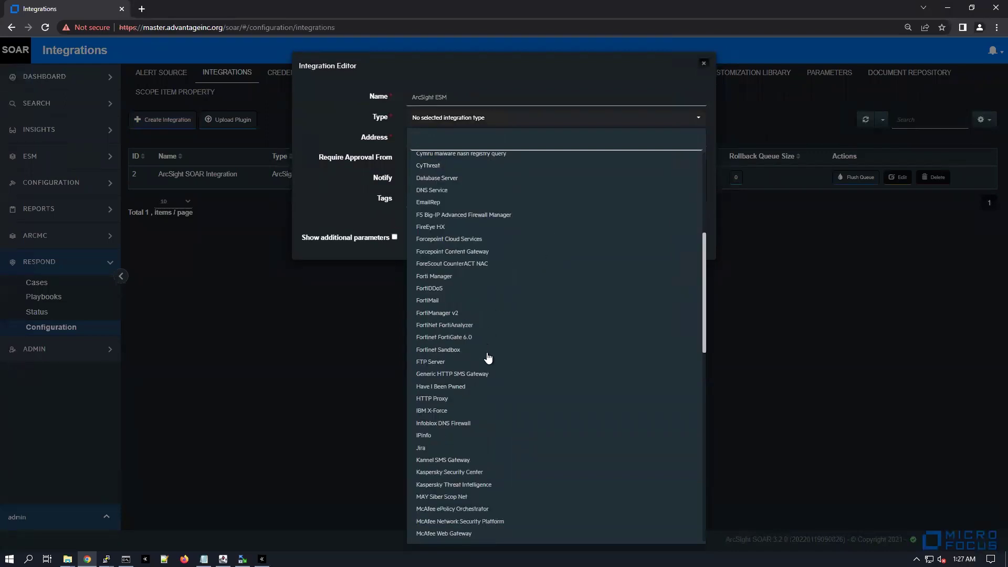
{"action": "scroll", "coordinate": [488, 362], "scroll_direction": "down", "scroll_amount": 4}
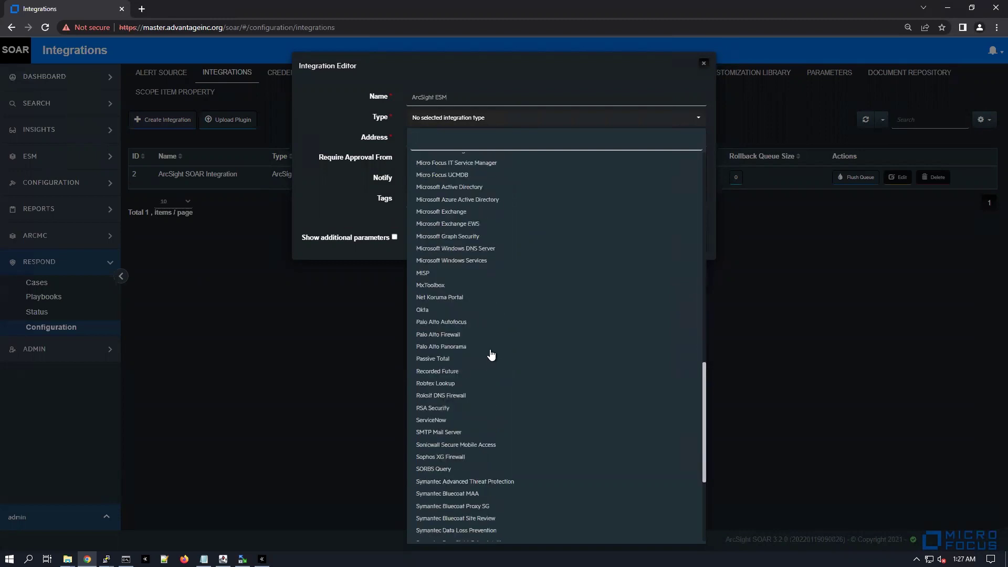
{"action": "scroll", "coordinate": [491, 350], "scroll_direction": "up", "scroll_amount": 1}
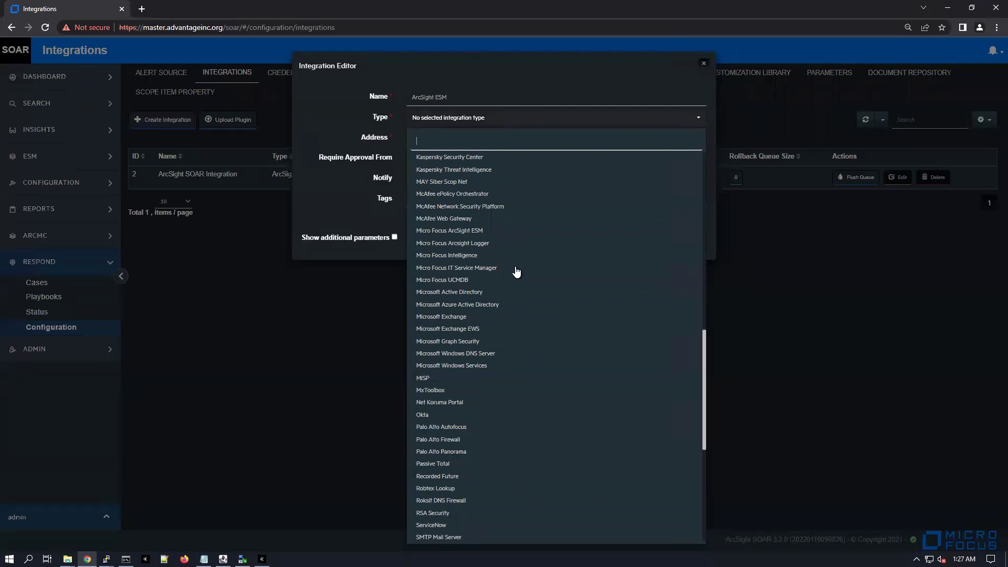
{"action": "scroll", "coordinate": [522, 257], "scroll_direction": "up", "scroll_amount": 2}
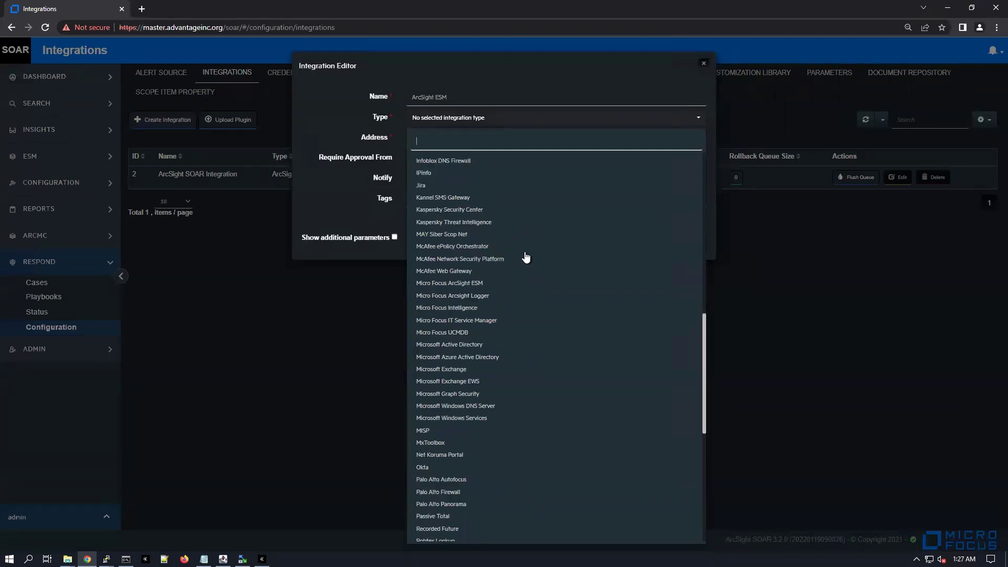
{"action": "scroll", "coordinate": [523, 261], "scroll_direction": "up", "scroll_amount": 4}
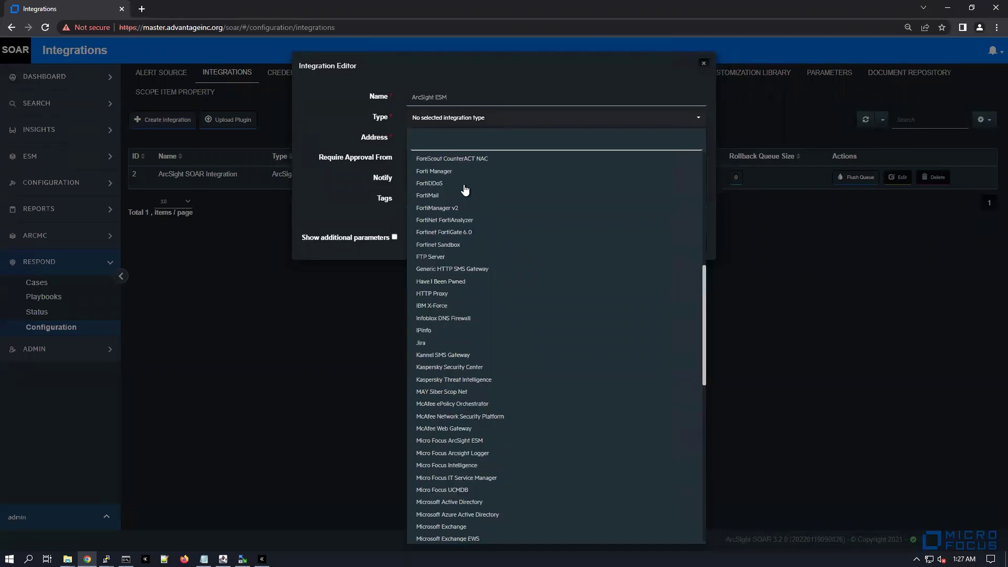
{"action": "scroll", "coordinate": [475, 192], "scroll_direction": "down", "scroll_amount": 4}
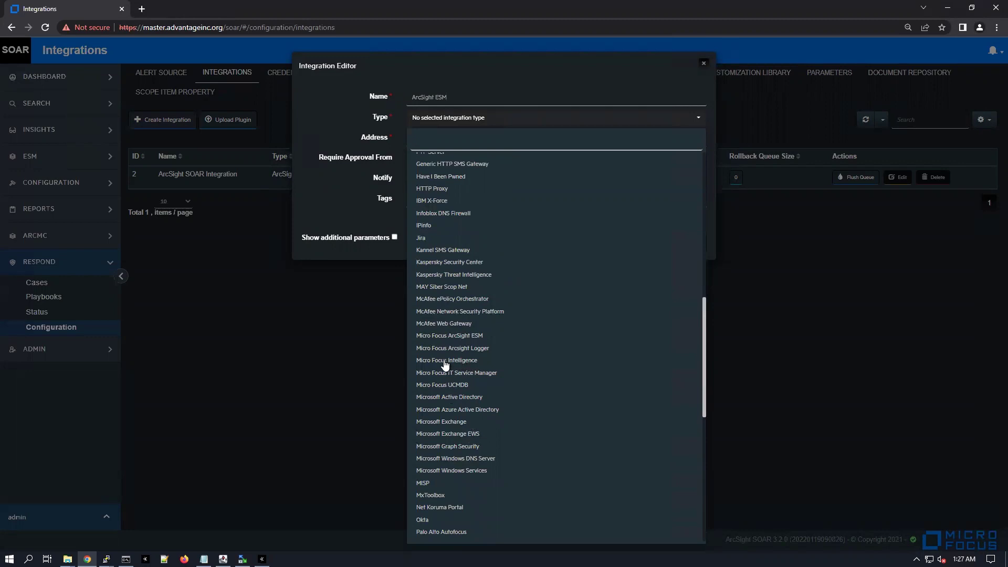
{"action": "left_click", "coordinate": [460, 338]}
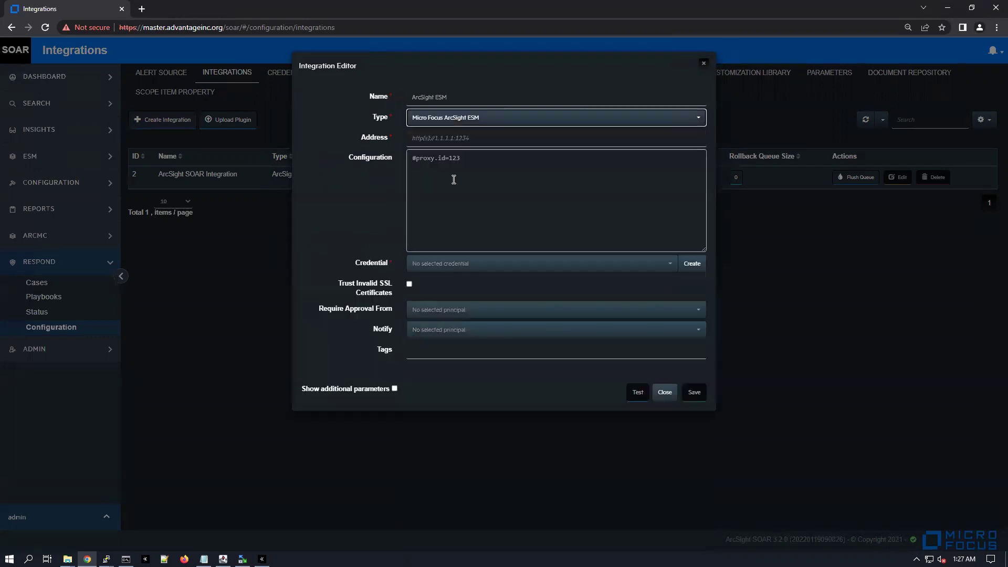
{"action": "left_click", "coordinate": [476, 135]}
{"action": "type", "text": "https://"}
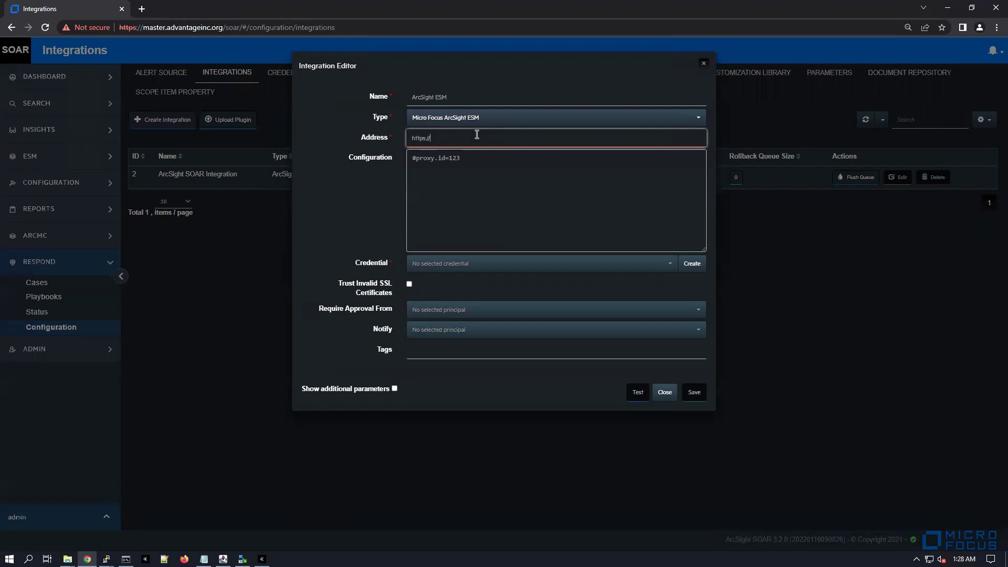
{"action": "type", "text": "esm.advantagein"}
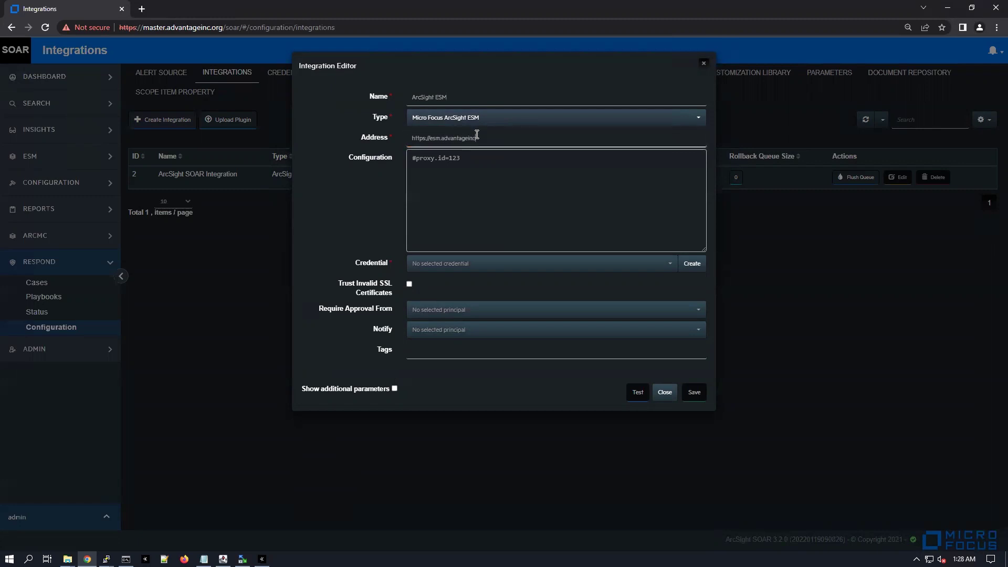
{"action": "type", "text": "c.org:8443"}
{"action": "key", "text": "ctrl+a"}
{"action": "left_click", "coordinate": [443, 265]}
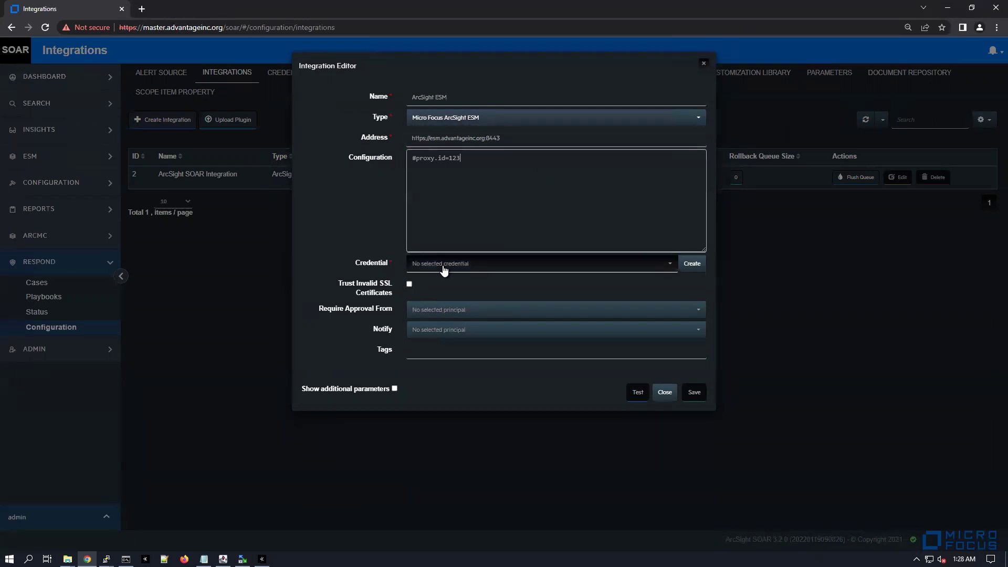
{"action": "left_click", "coordinate": [424, 315]}
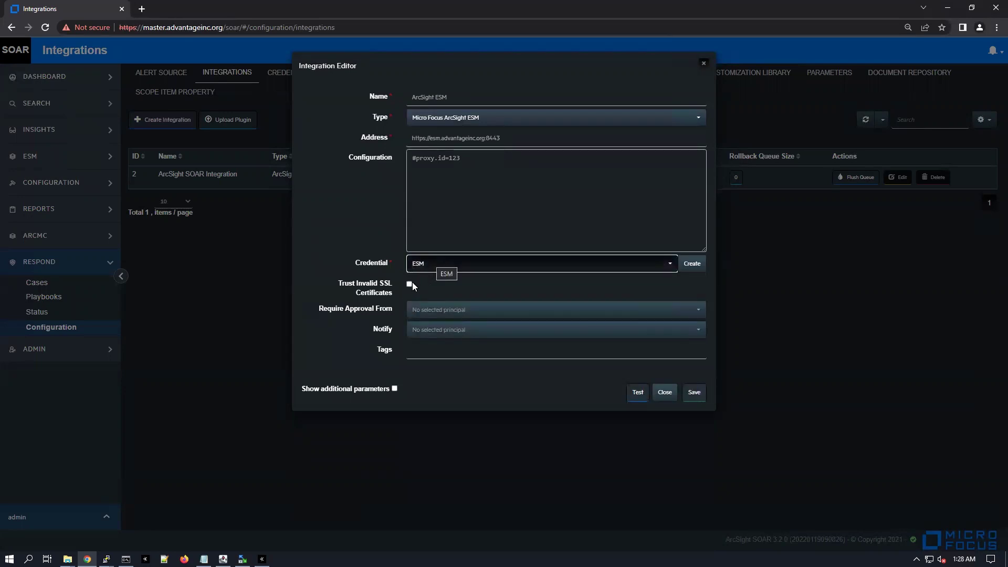
{"action": "left_click", "coordinate": [410, 283]}
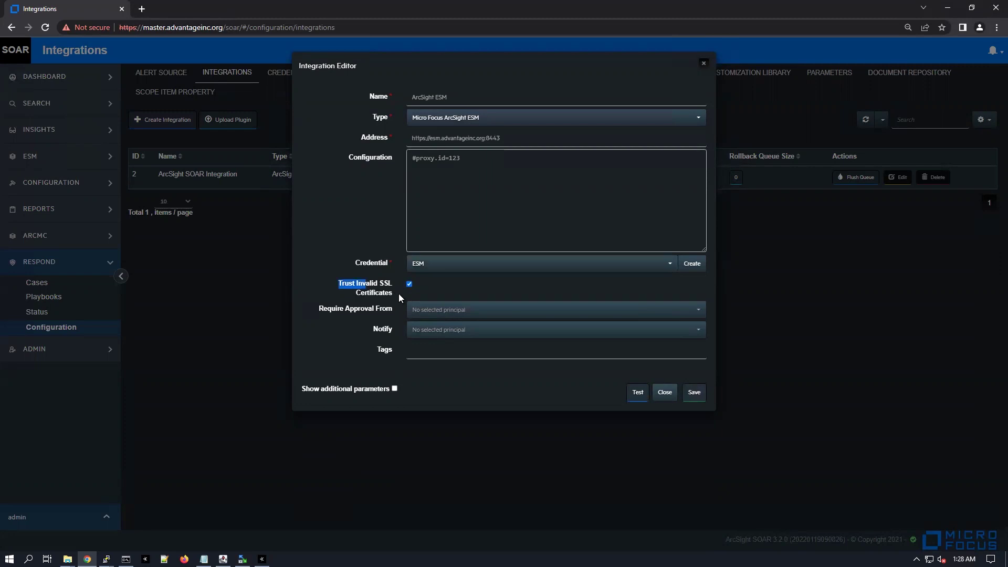
{"action": "left_click", "coordinate": [480, 360]}
Test the ESM integration successfully, close the result, and save the integration
{"action": "left_click", "coordinate": [637, 394]}
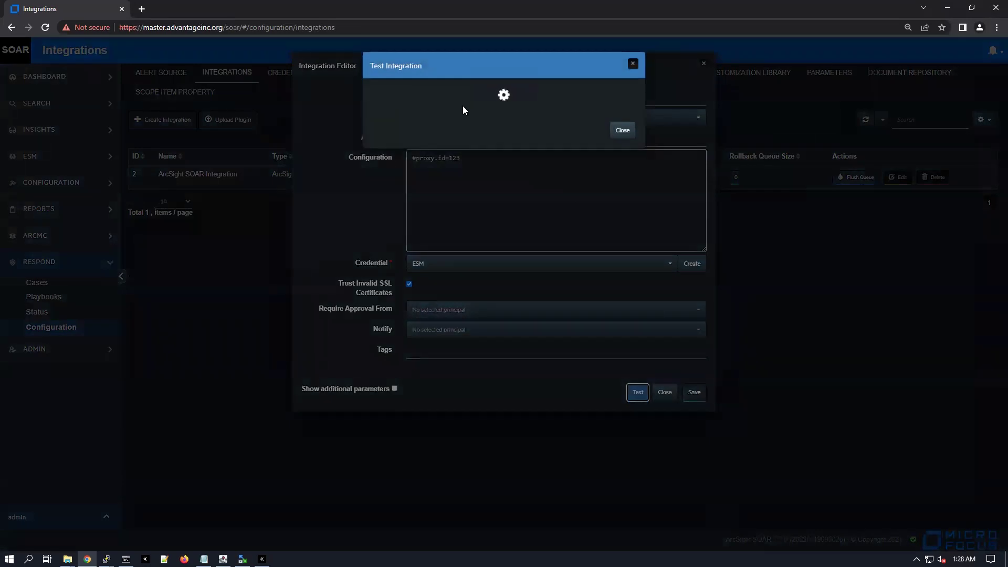
{"action": "left_click_drag", "start_coordinate": [377, 93], "coordinate": [461, 97]}
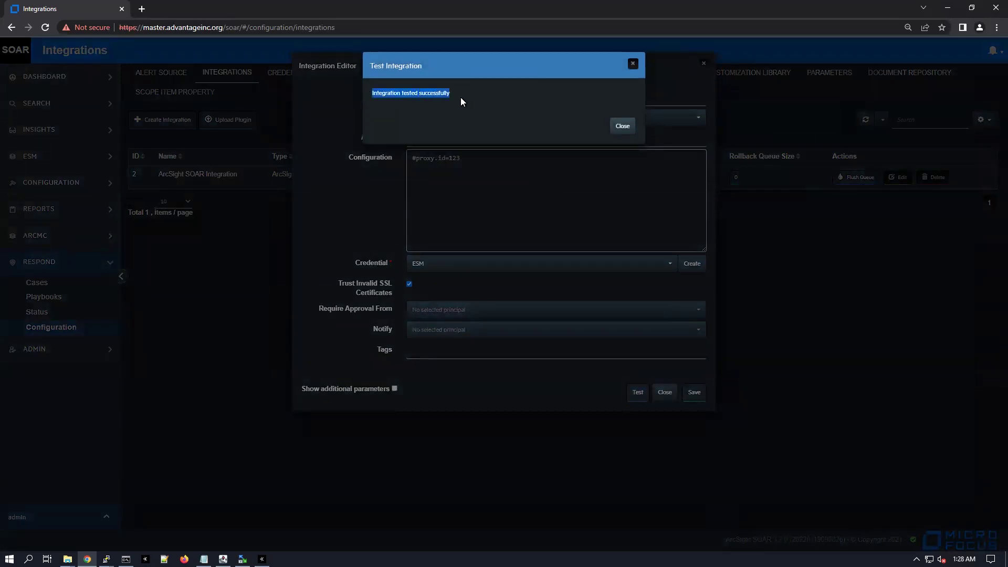
{"action": "left_click_drag", "start_coordinate": [622, 126], "coordinate": [682, 243]}
{"action": "left_click", "coordinate": [681, 243]}
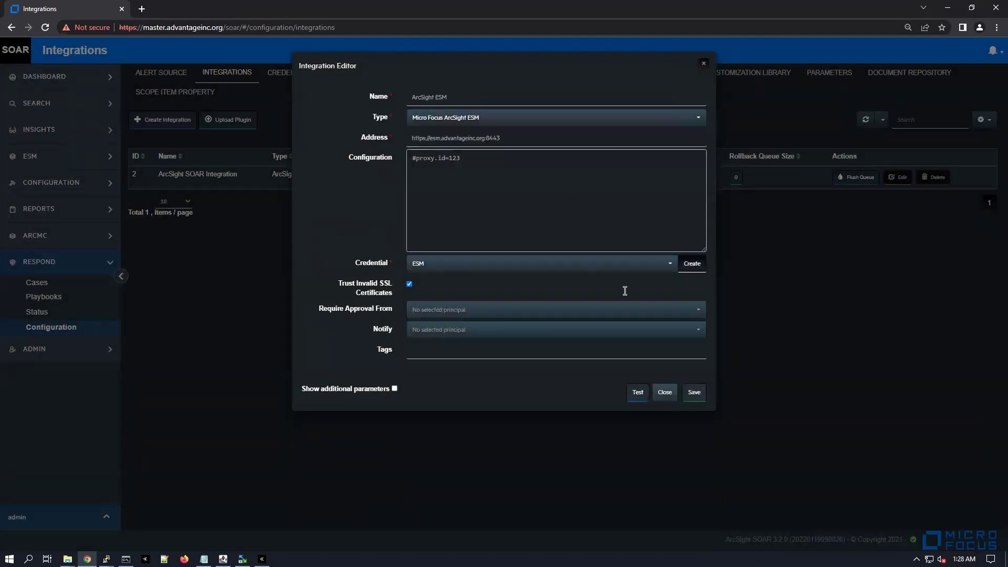
{"action": "left_click", "coordinate": [691, 393]}
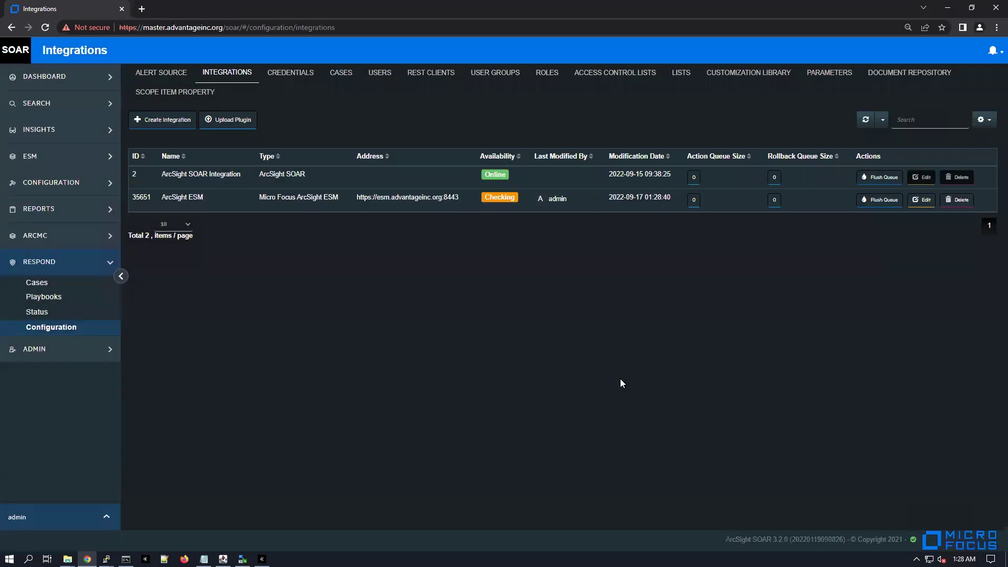
Refresh the Integrations list so ArcSight ESM changes from Checking to Online
{"action": "left_click_drag", "start_coordinate": [480, 197], "coordinate": [519, 196]}
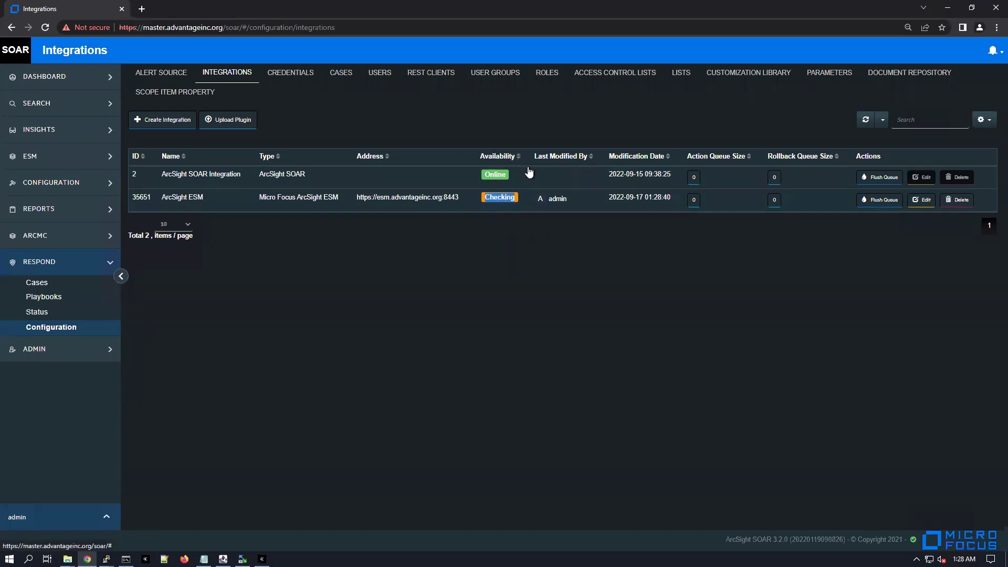
{"action": "left_click", "coordinate": [865, 121]}
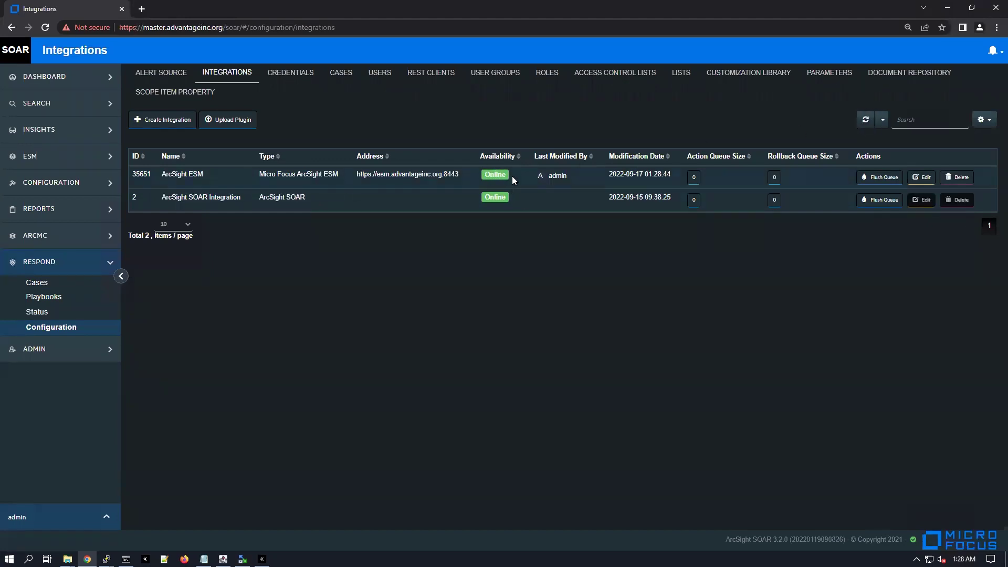
Open the Cases view and look at case 6 'Compromise - Attempt' and case 5 'Exploit Attempt Detected by IDS'
{"action": "left_click", "coordinate": [51, 285]}
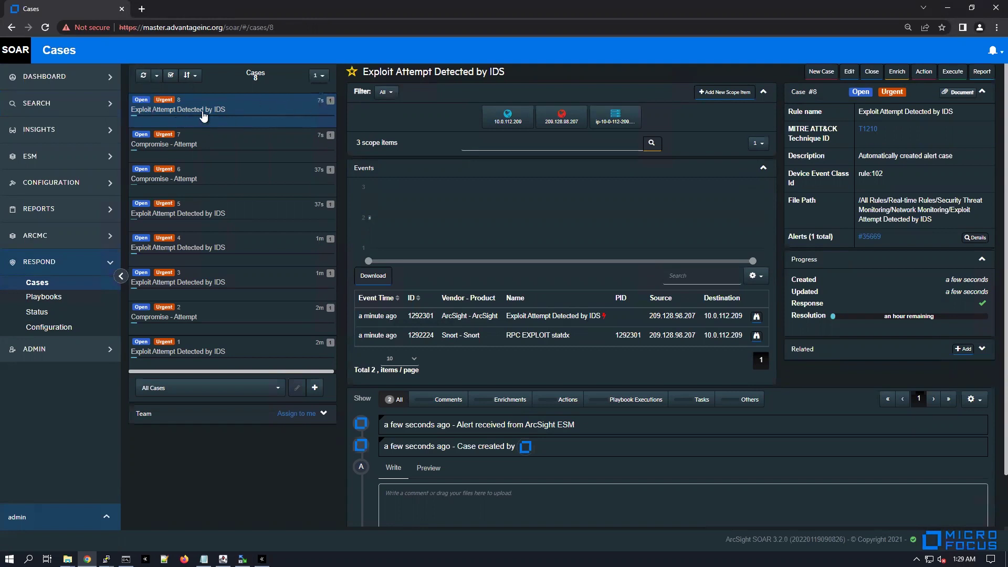
{"action": "left_click", "coordinate": [240, 171]}
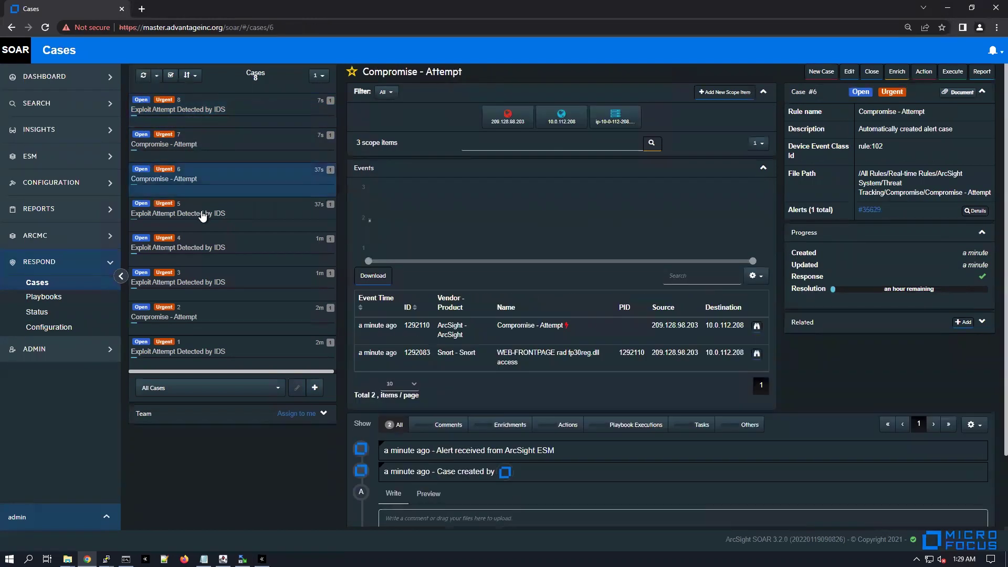
{"action": "left_click", "coordinate": [203, 215]}
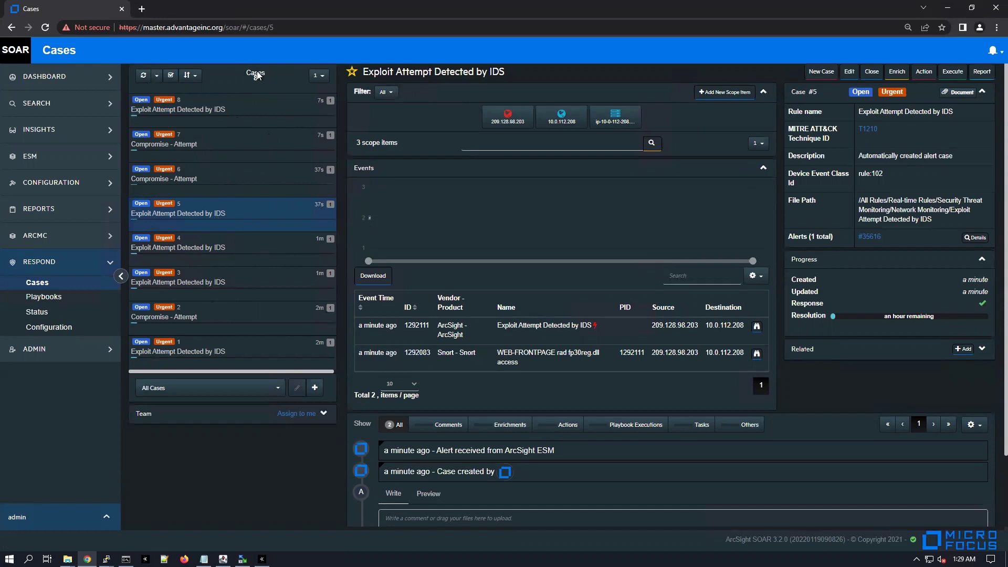
Refresh the case list until it shows 10 cases, including Urgent case 10 'Compromise - Success'
{"action": "left_click_drag", "start_coordinate": [249, 72], "coordinate": [275, 76]}
{"action": "left_click", "coordinate": [142, 77]}
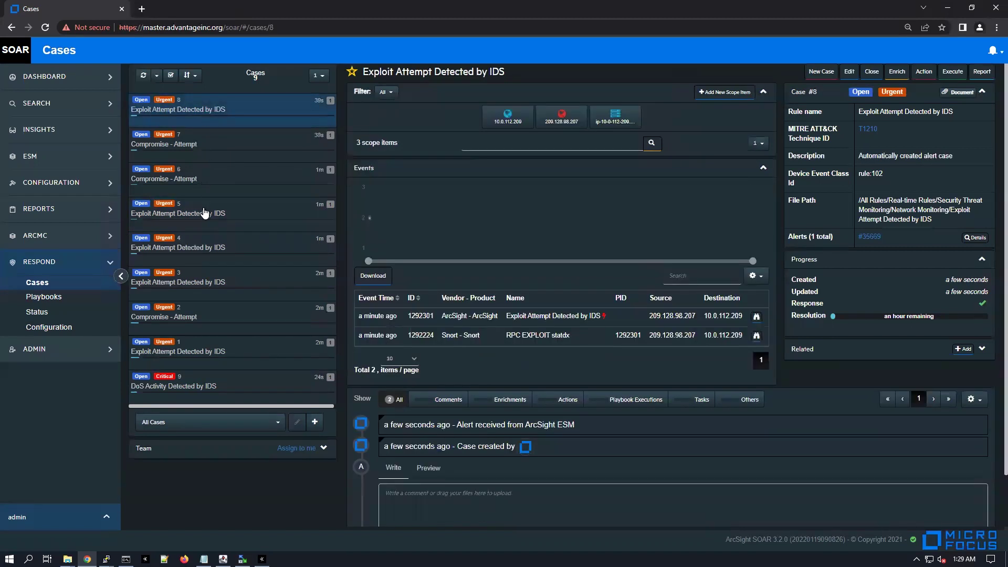
{"action": "left_click", "coordinate": [221, 274]}
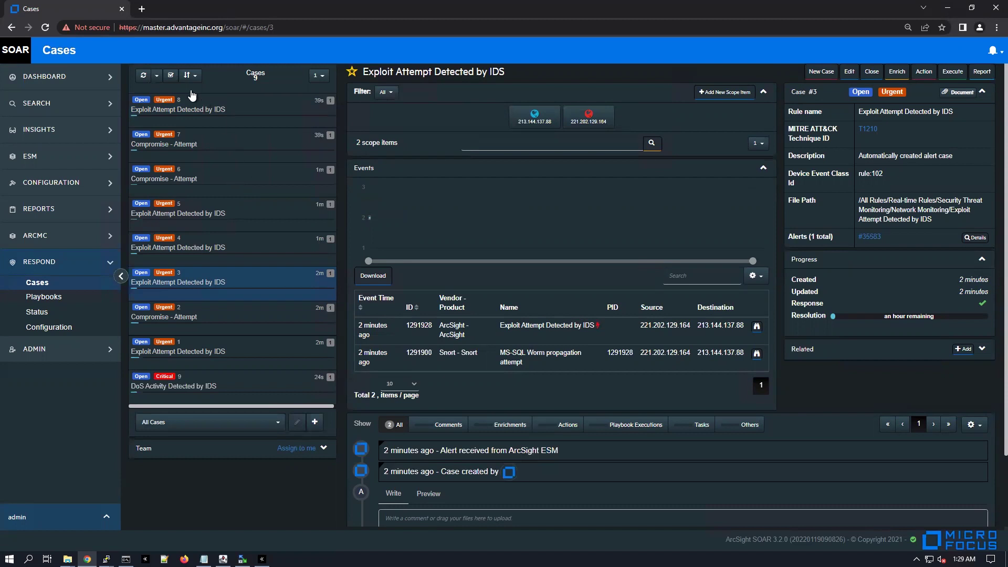
{"action": "left_click", "coordinate": [143, 75]}
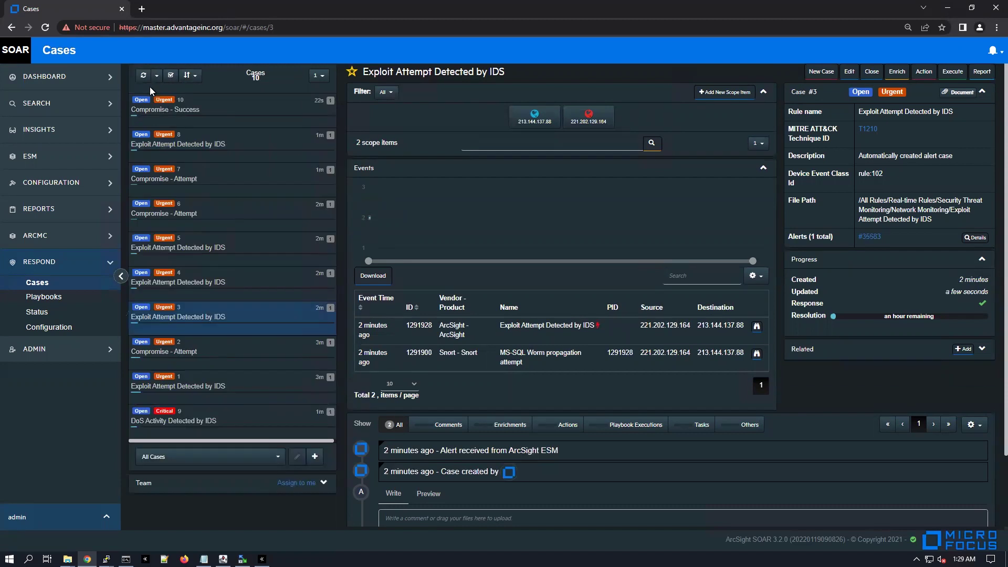
{"action": "double_click", "coordinate": [259, 74]}
{"action": "left_click_drag", "start_coordinate": [249, 70], "coordinate": [203, 392]}
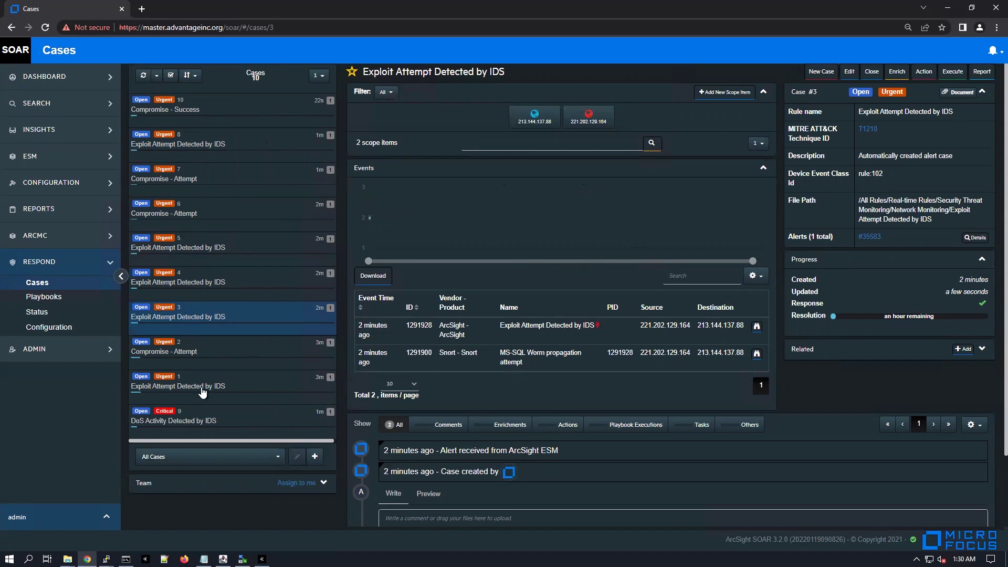